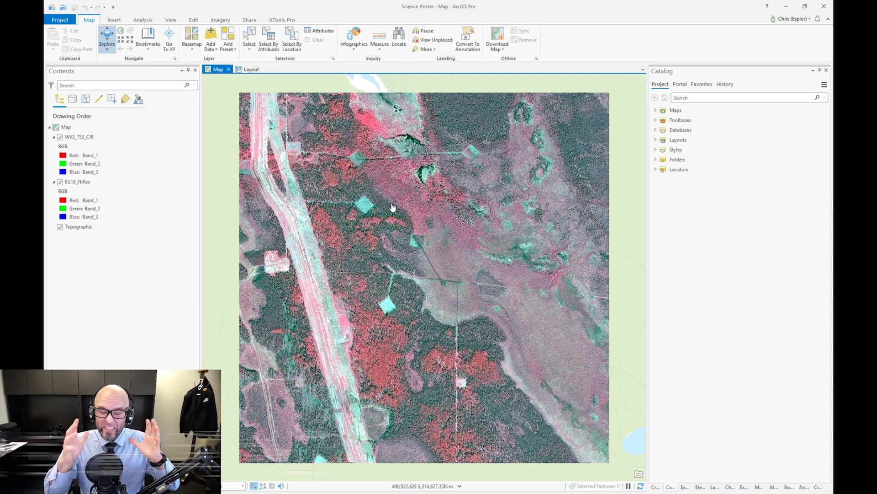
Compare the WV2_753_CIR image with EG18_HiRes over the square forest clearing, then return to the full extent of WV2_753_CIR
drag(406, 243, 402, 243)
scroll(402, 243, up, 10)
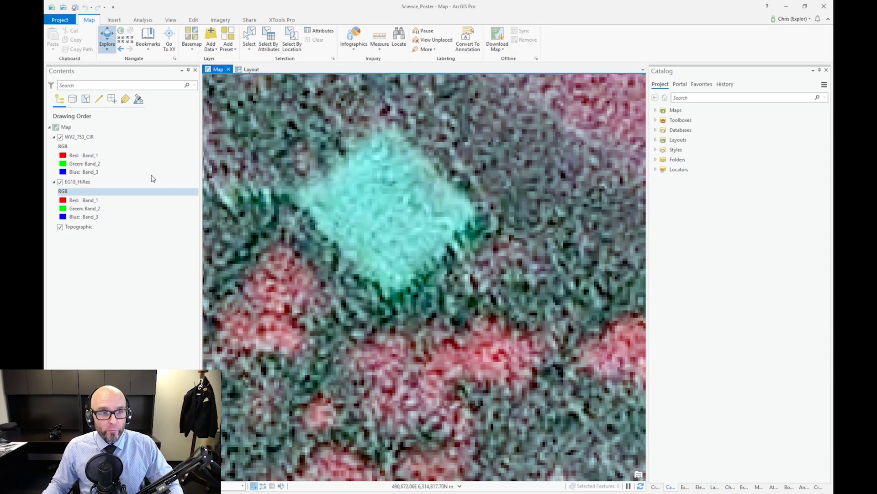
click(59, 137)
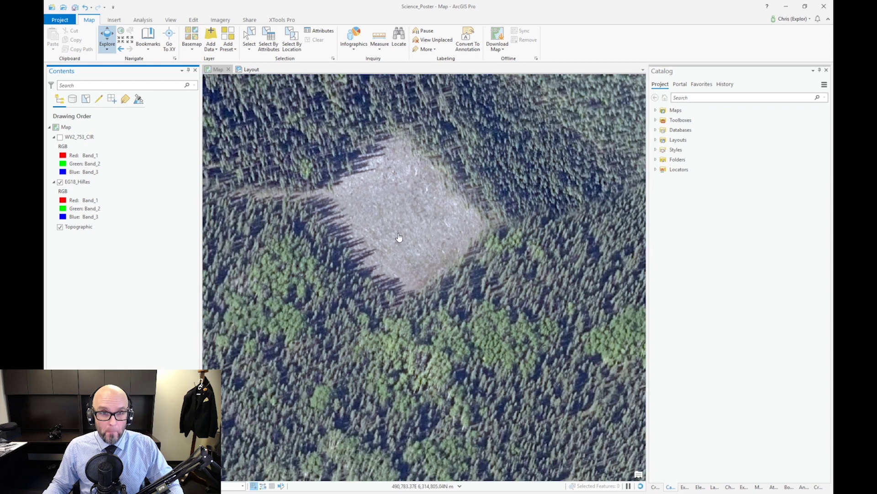
drag(399, 237, 422, 285)
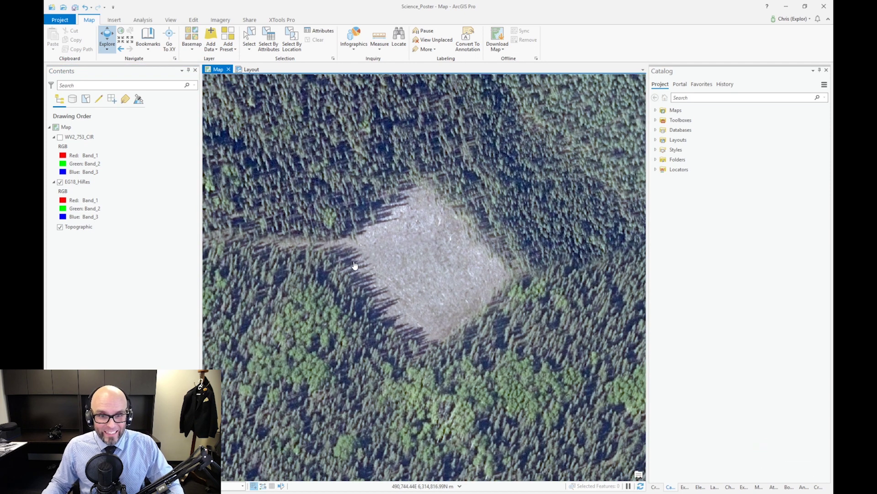
click(60, 138)
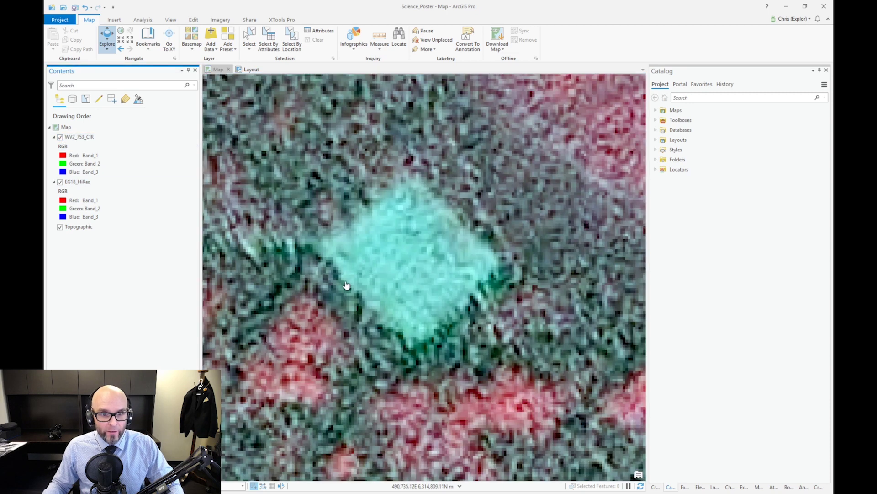
click(79, 137)
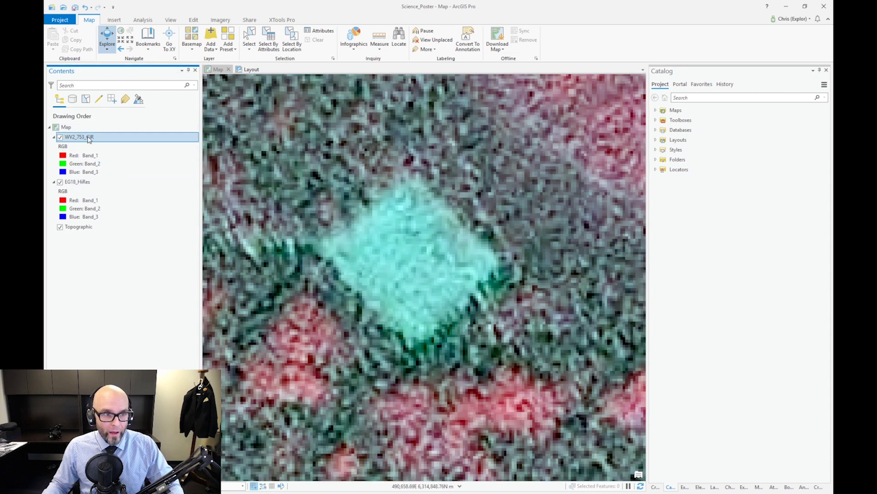
right_click(89, 139)
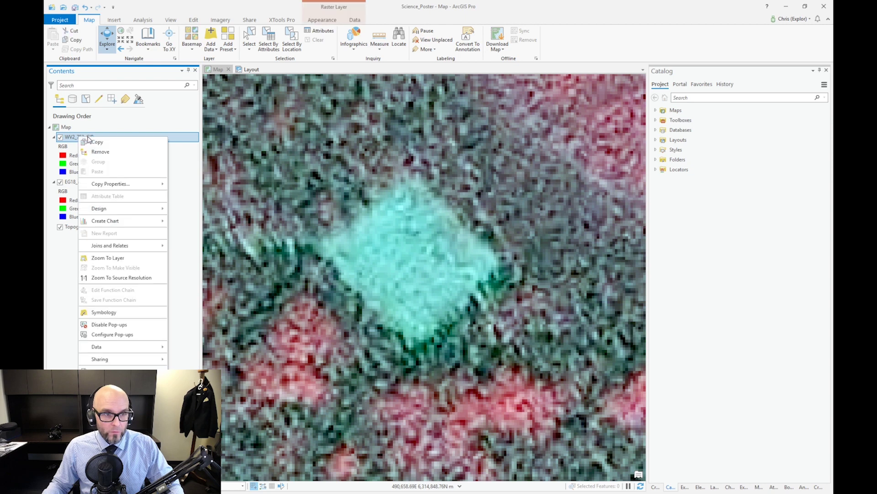
click(121, 255)
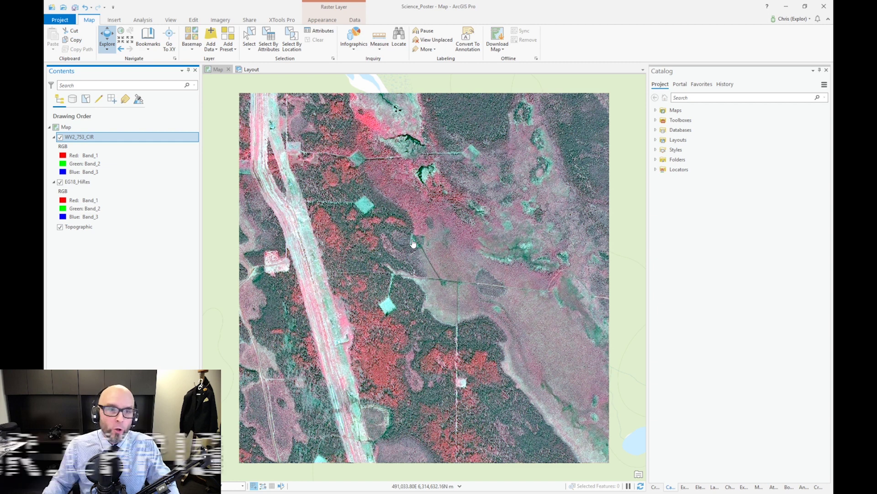
Start the image Classification Wizard with the WV2_753_CIR layer as the image to classify
click(83, 140)
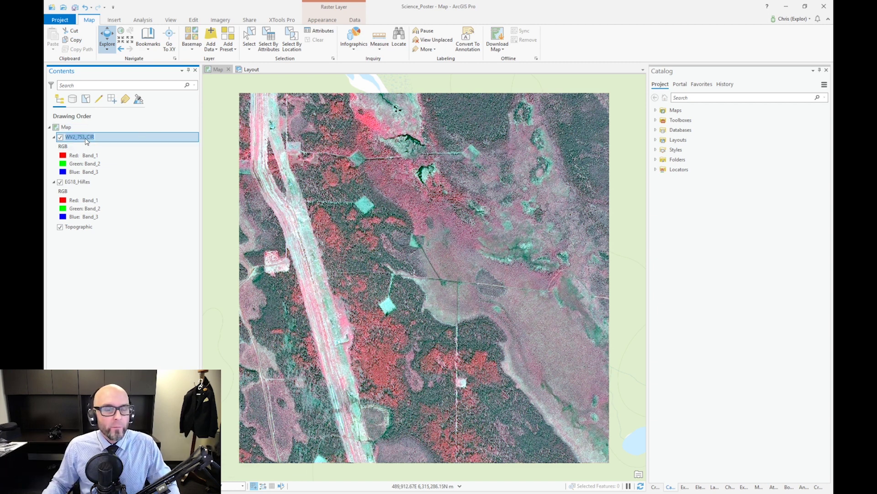
click(223, 20)
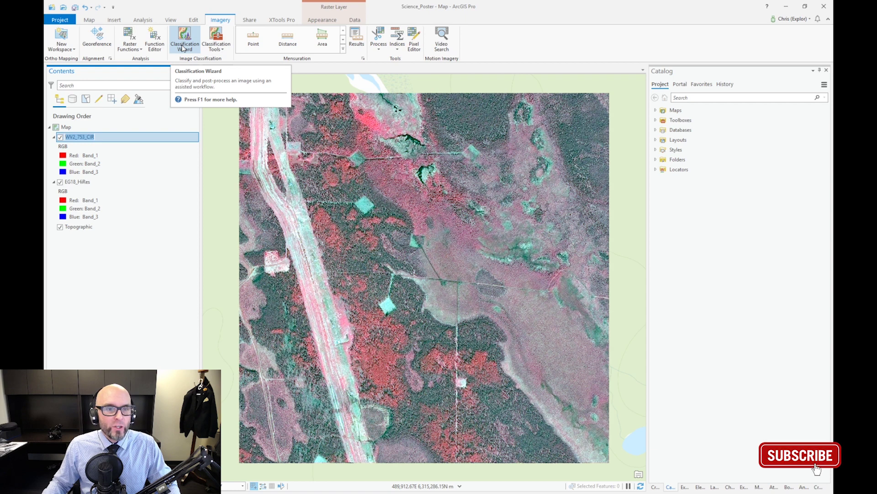
click(183, 46)
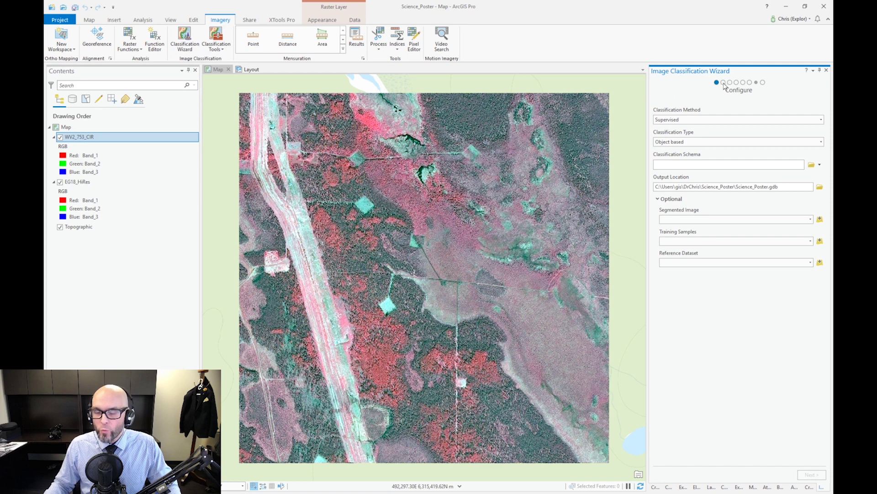
mouse_move(724, 85)
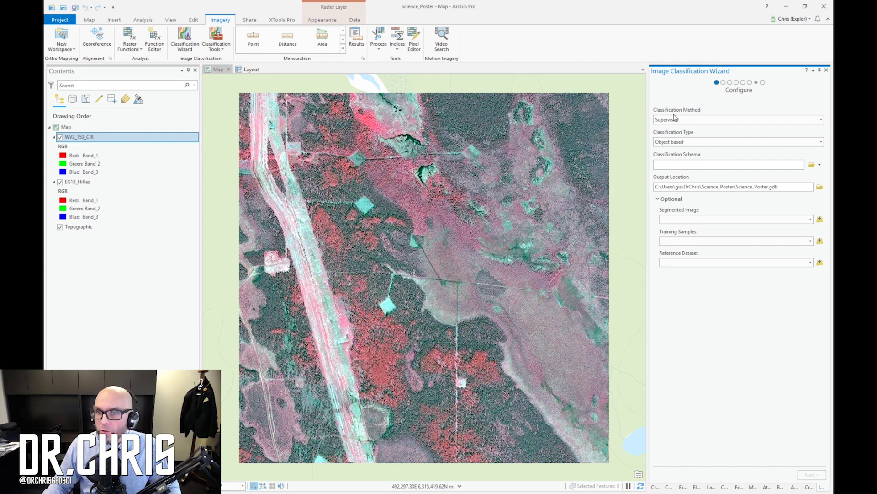
Configure an unsupervised, object-based classification using the default NLCD2011 schema and proceed to segmentation
click(821, 119)
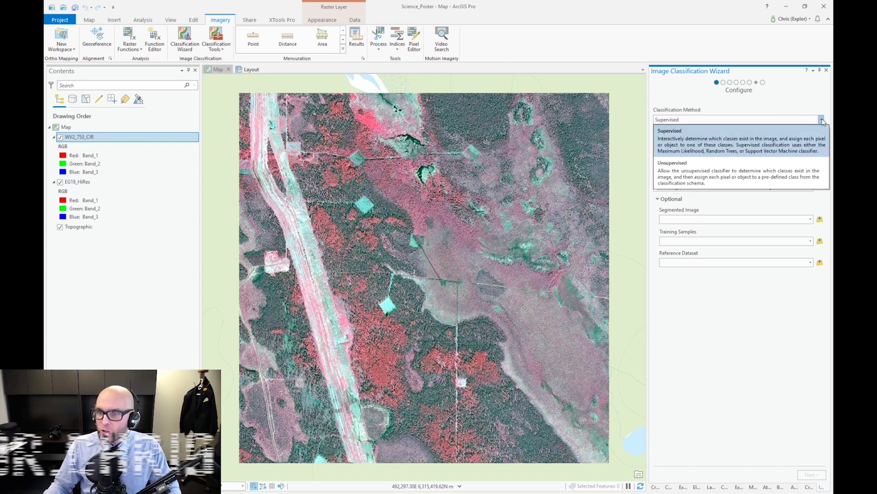
click(693, 179)
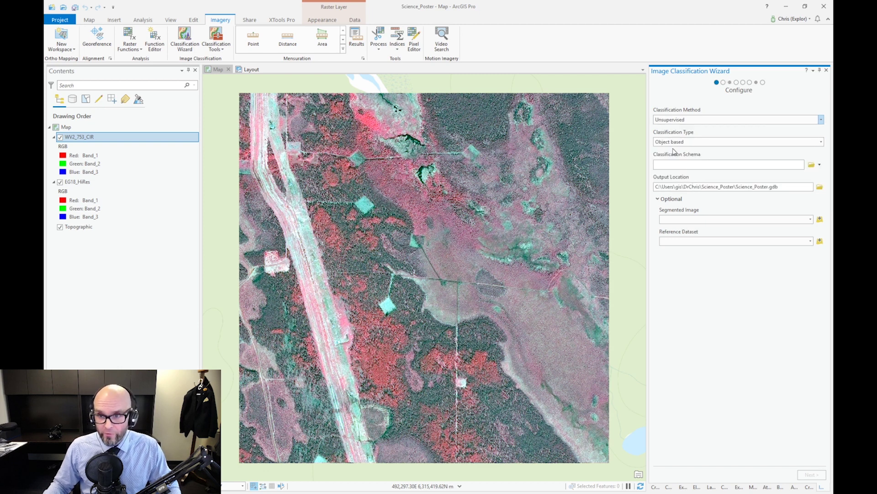
click(822, 142)
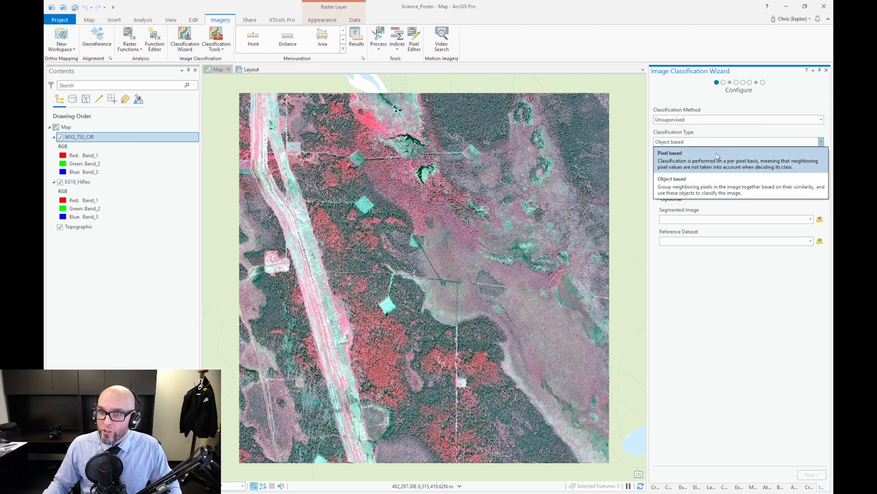
click(693, 186)
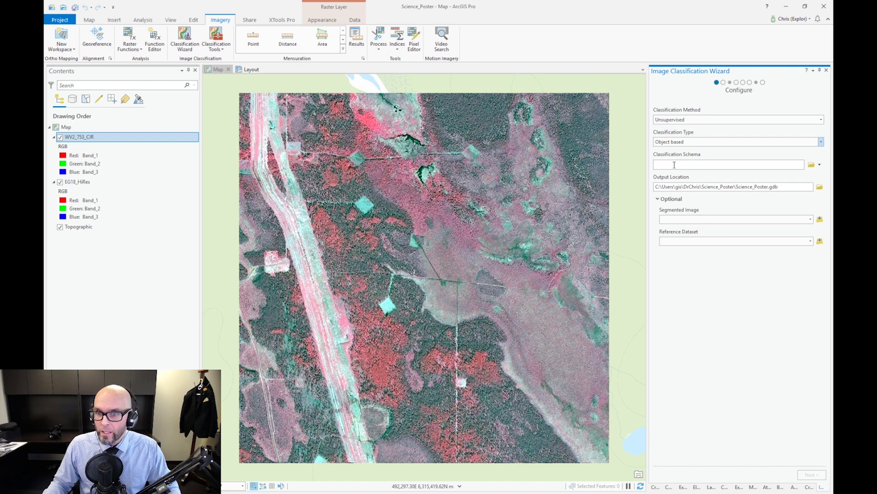
click(820, 165)
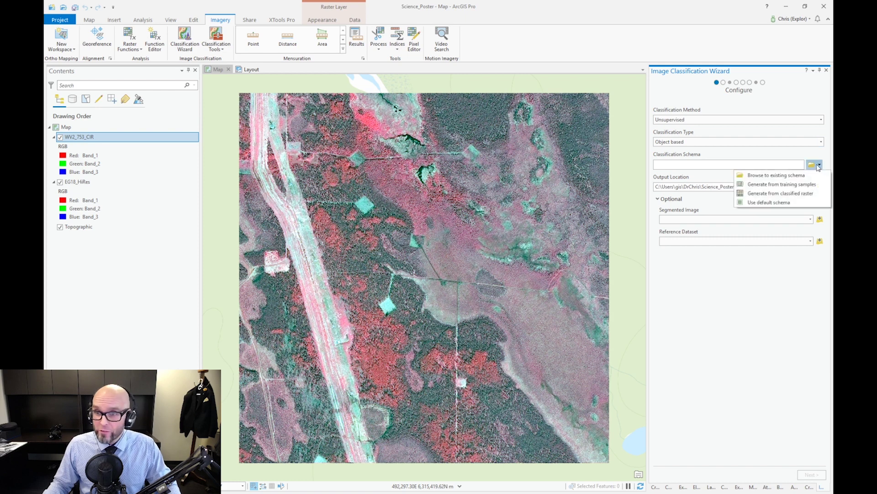
click(770, 202)
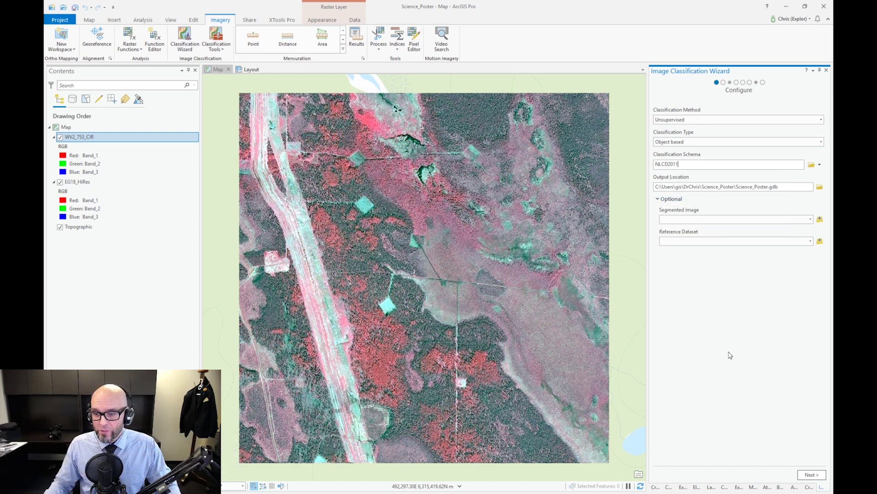
click(817, 475)
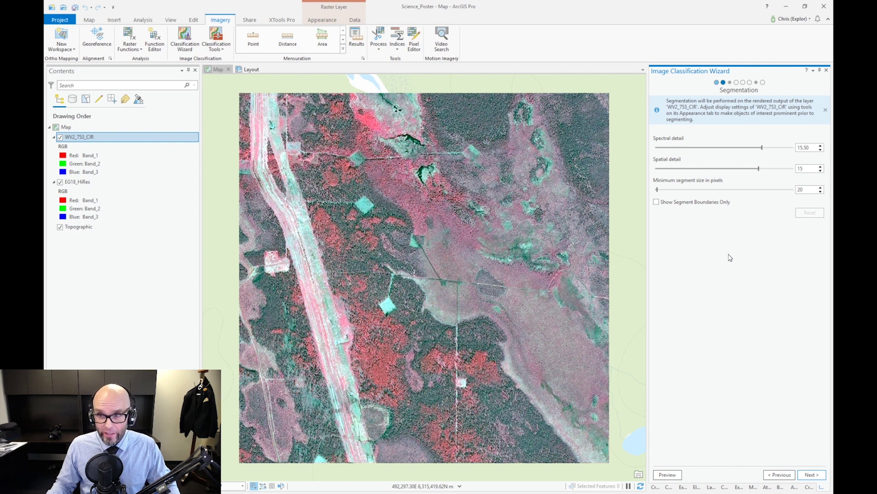
Accept spectral detail 15.50, spatial detail 15 and minimum segment size 20, and inspect the segmented preview around the square clearing
click(813, 474)
click(813, 476)
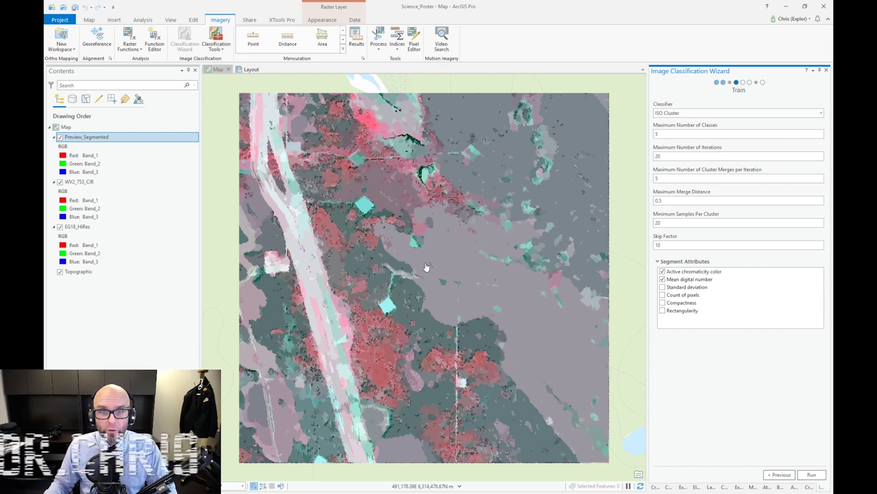
scroll(346, 210, up, 5)
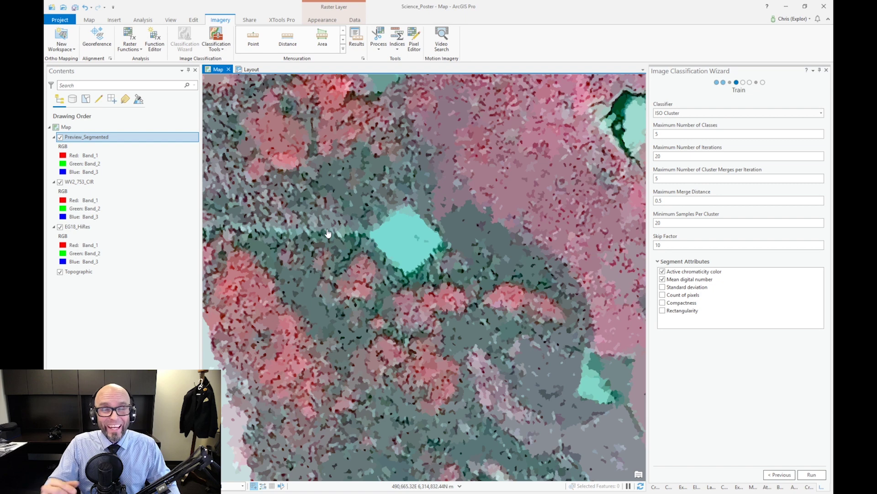
click(108, 141)
right_click(109, 144)
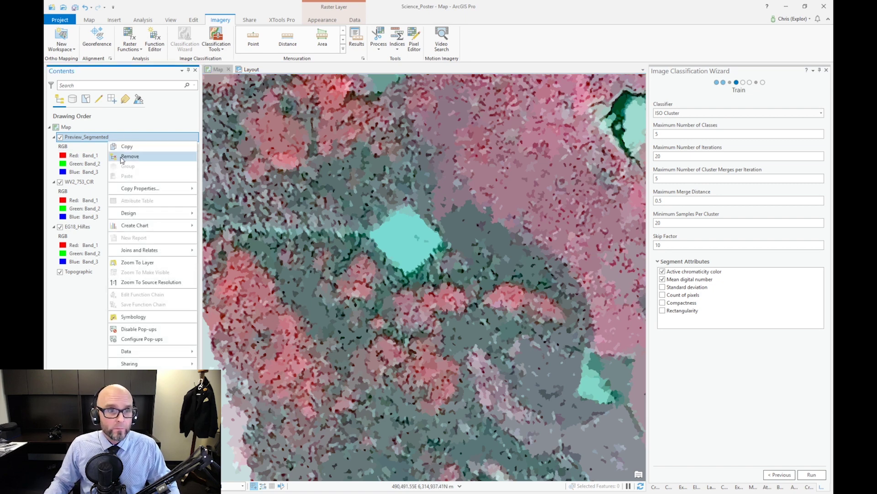
click(140, 265)
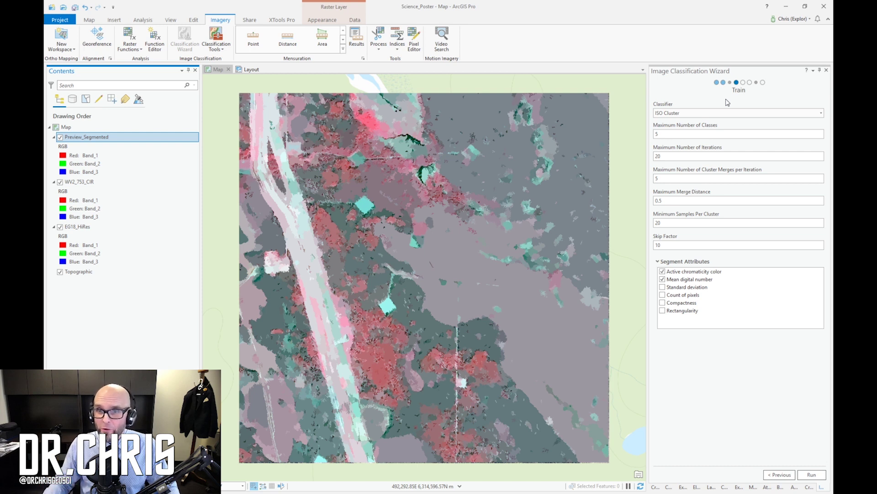
Train the ISO Cluster classifier with a maximum of 5 classes and the other default parameters
click(678, 133)
double_click(671, 132)
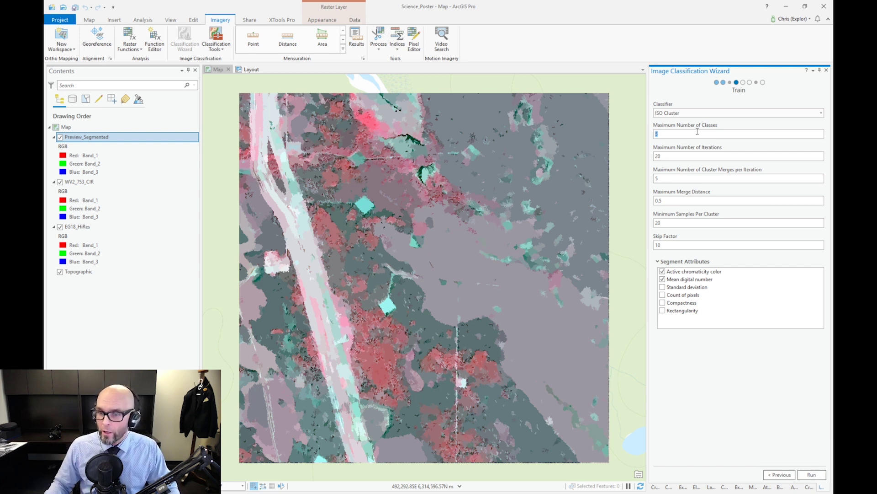
click(812, 475)
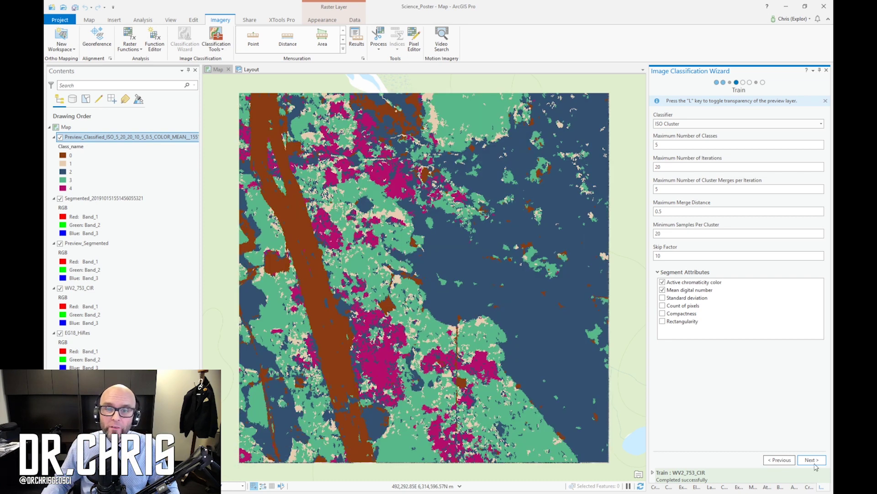
Run the final classification with the default output dataset and no optional classifier source, and proceed to class assignment
click(812, 460)
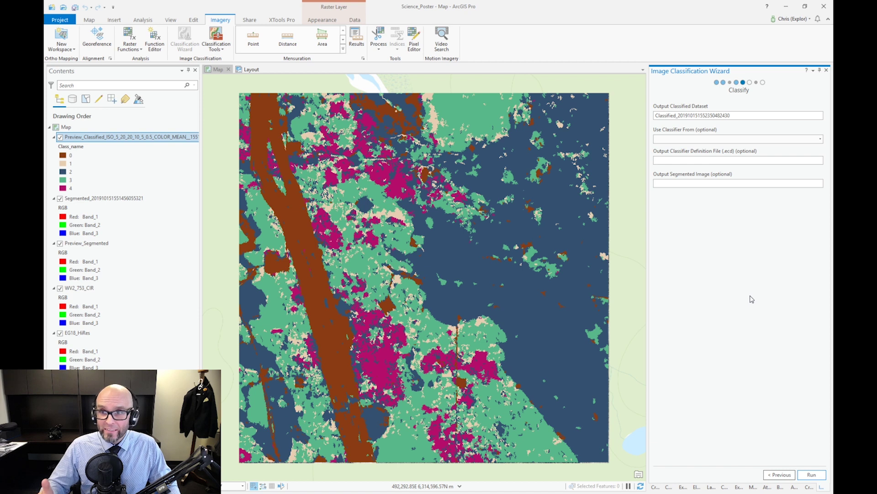
click(821, 139)
click(821, 139)
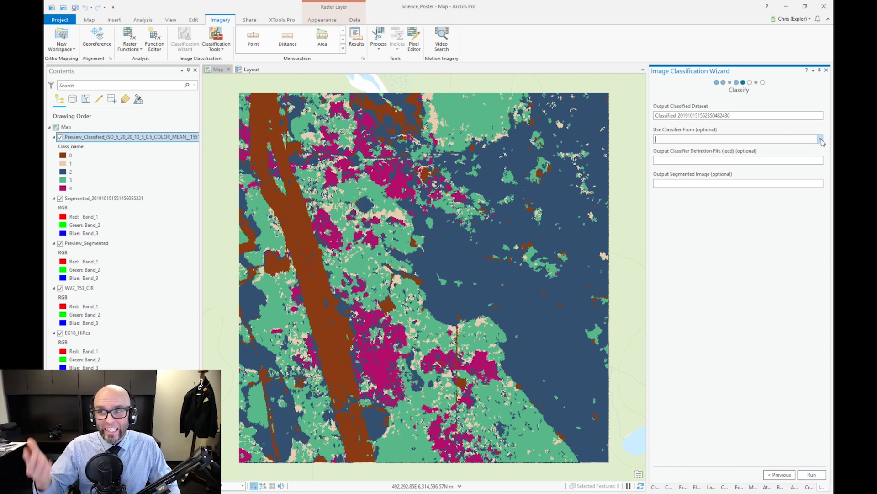
click(815, 475)
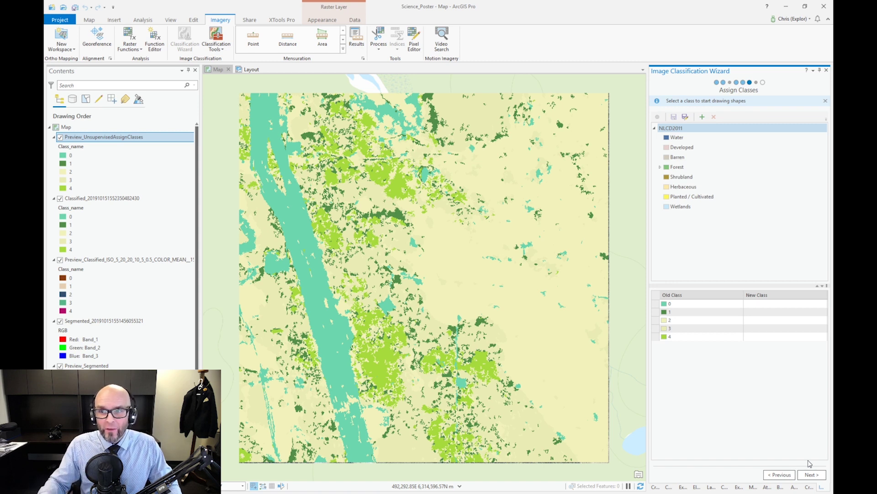
Assign old class 0, the wide diagonal corridor on the map, to the Developed class of the schema
click(680, 140)
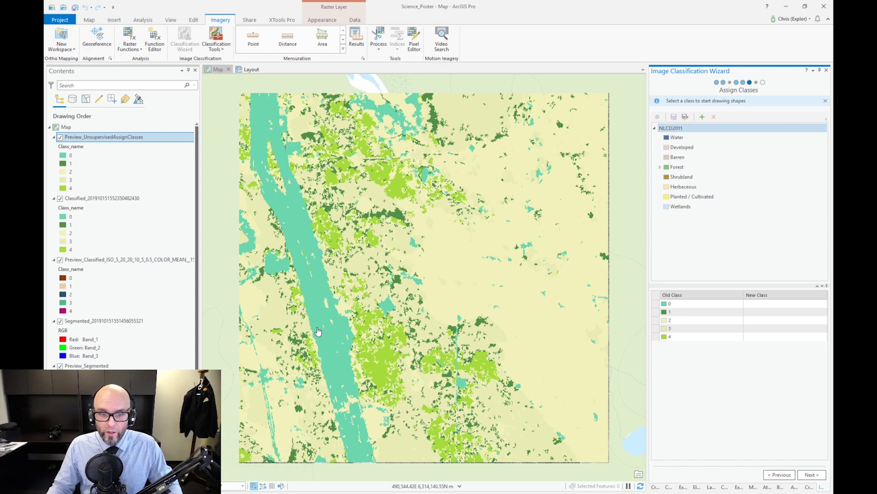
scroll(320, 333, up, 4)
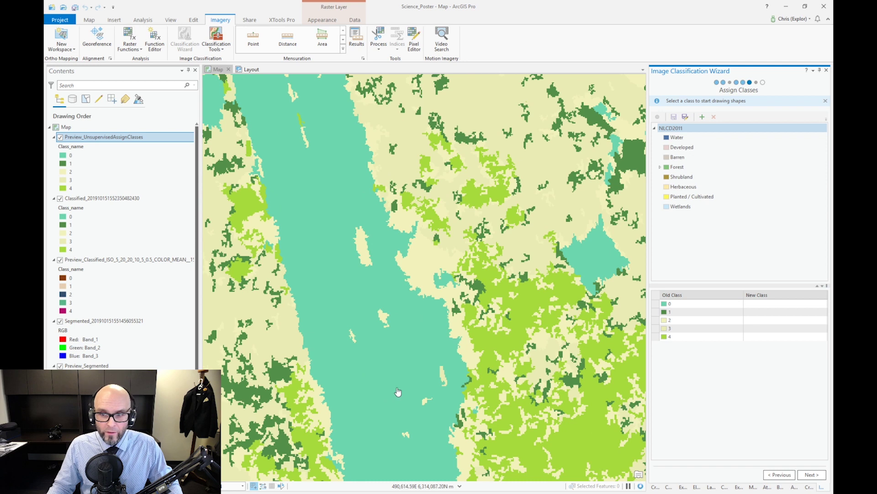
click(690, 308)
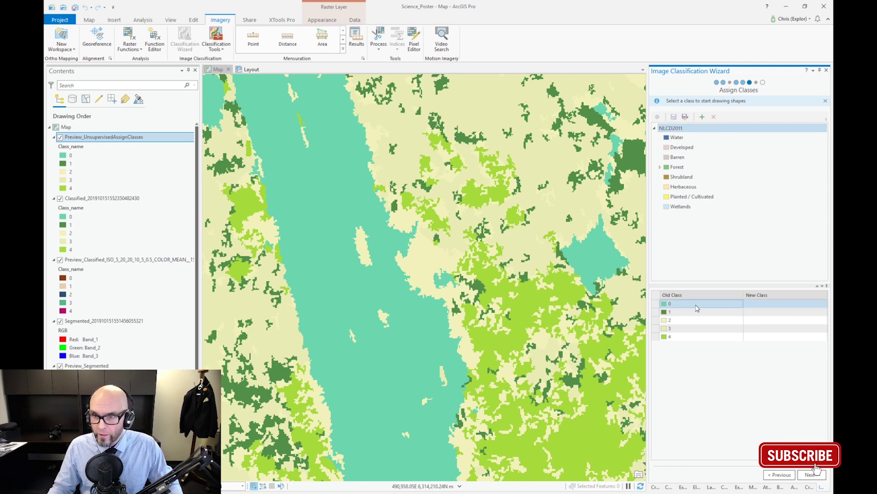
click(685, 148)
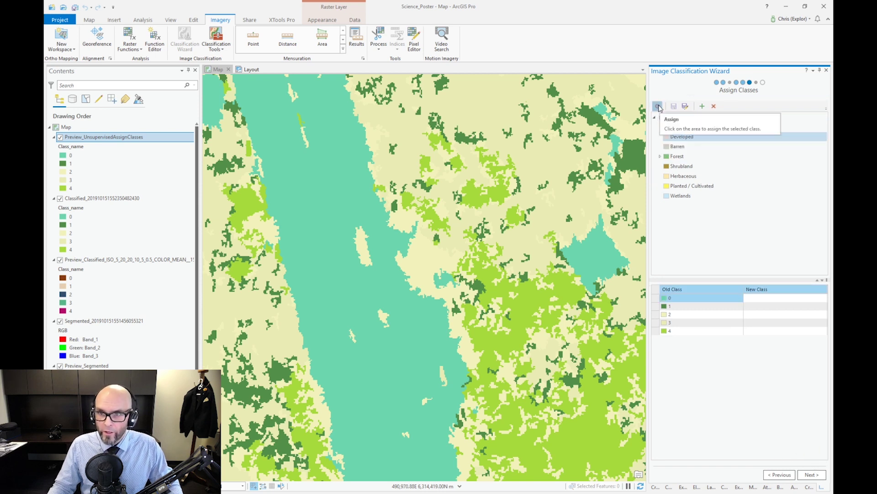
click(658, 106)
click(680, 139)
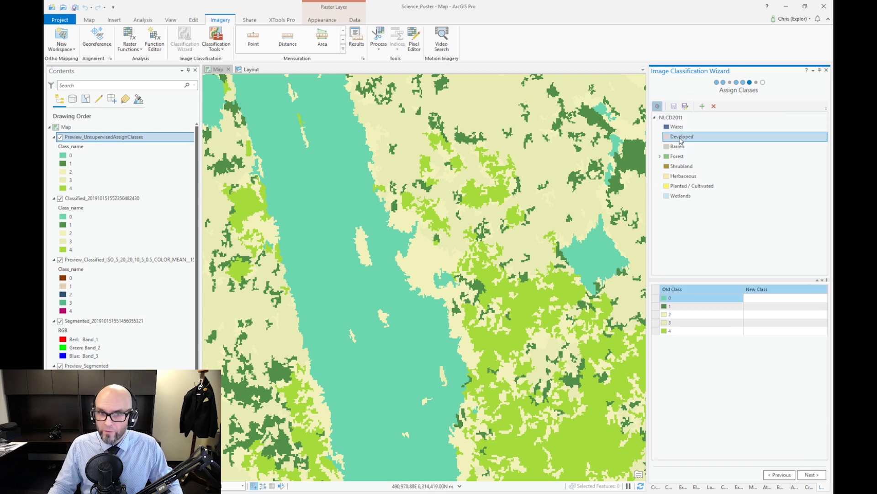
click(311, 171)
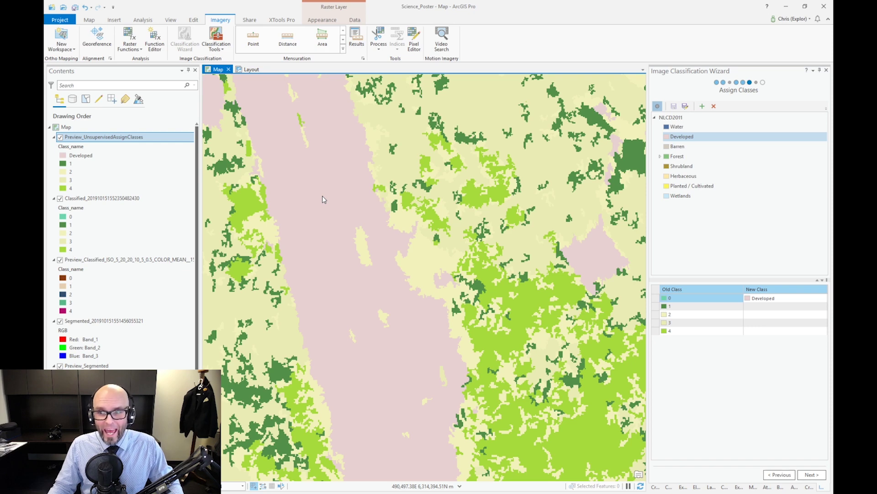
Assign old class 2, the large open area covering the eastern part of the map, to the Herbaceous class
scroll(322, 196, down, 3)
scroll(323, 196, down, 1)
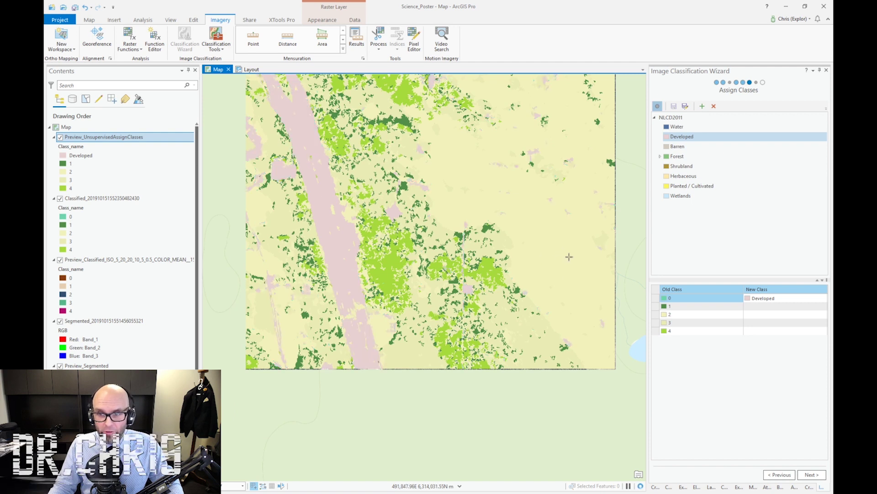
right_click(88, 137)
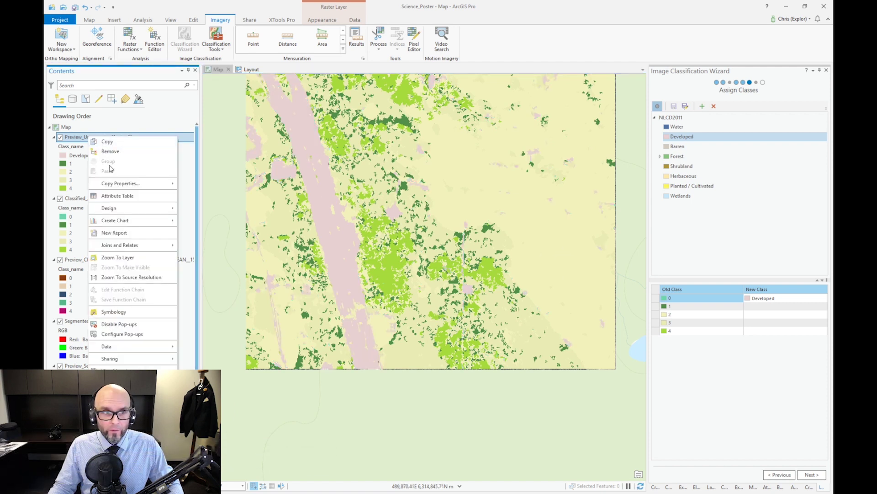
click(116, 257)
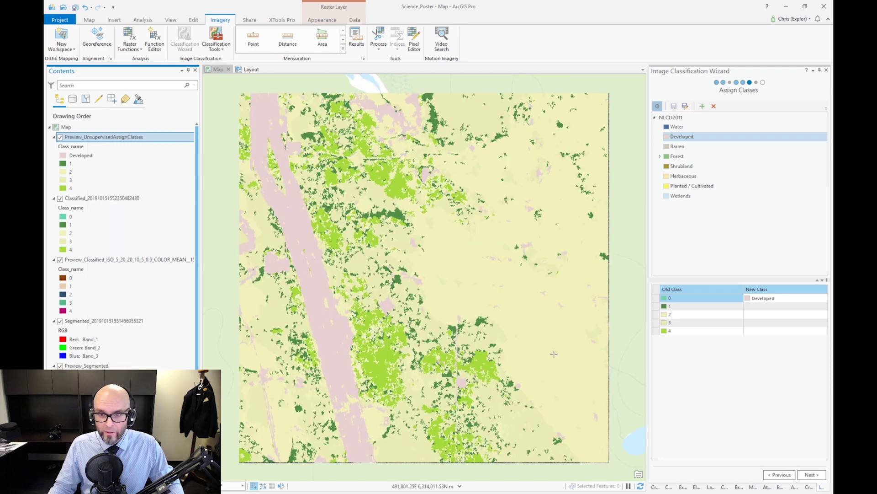
key(Down)
key(Down)
key(Down)
key(Down)
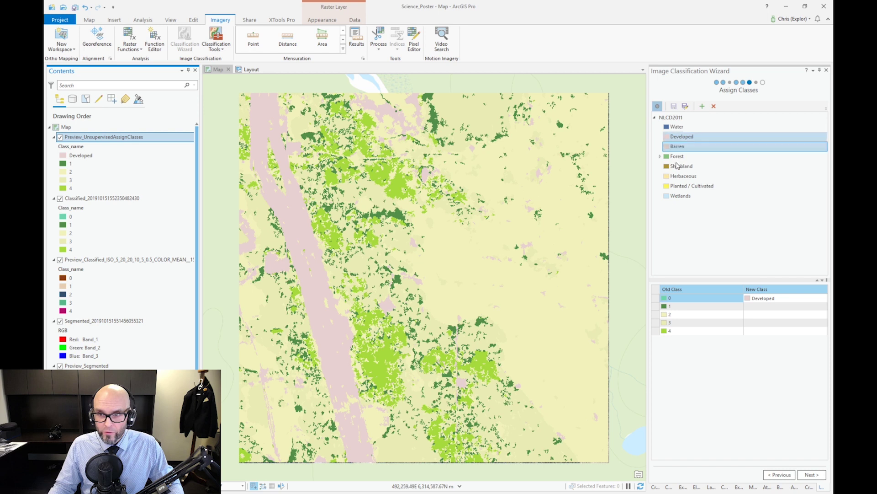
click(554, 342)
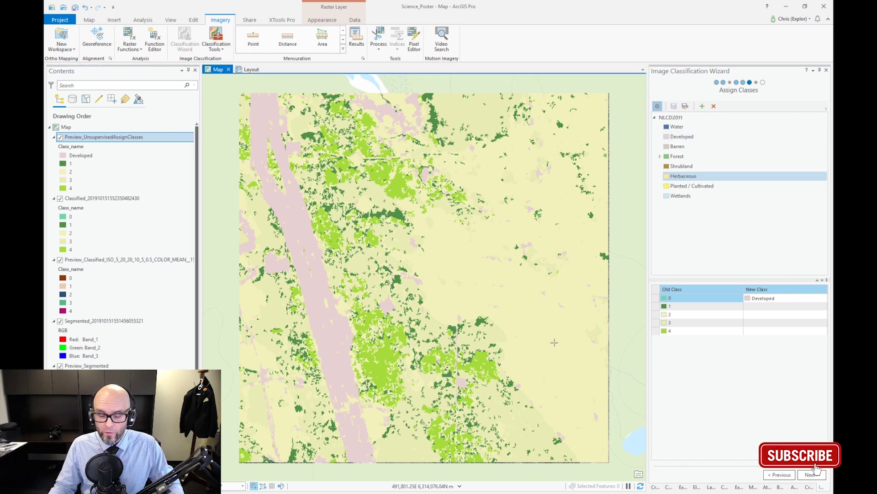
click(555, 343)
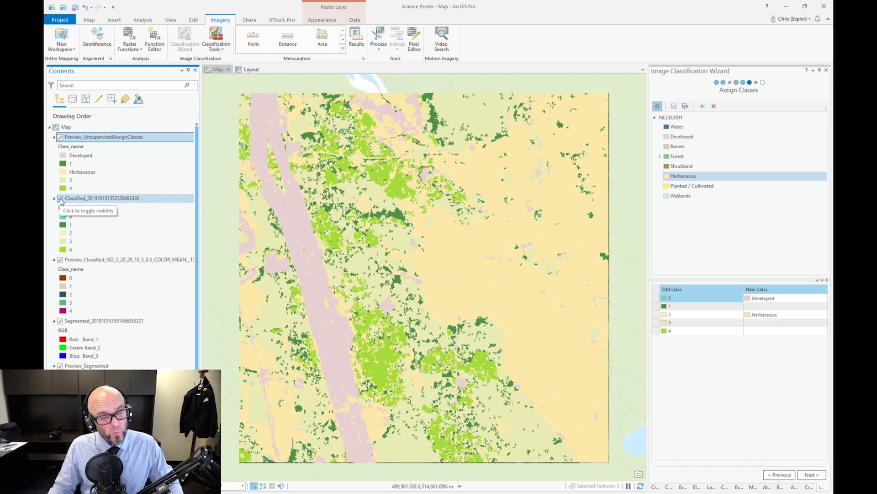
Hide the Classified, Preview_Classified, Segmented and Preview_Segmented layers beneath the class assignment preview
click(60, 198)
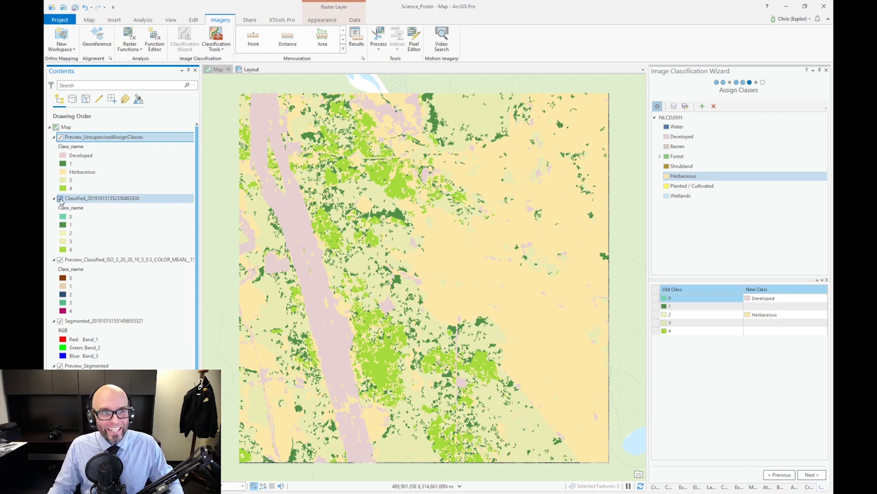
click(59, 260)
click(60, 321)
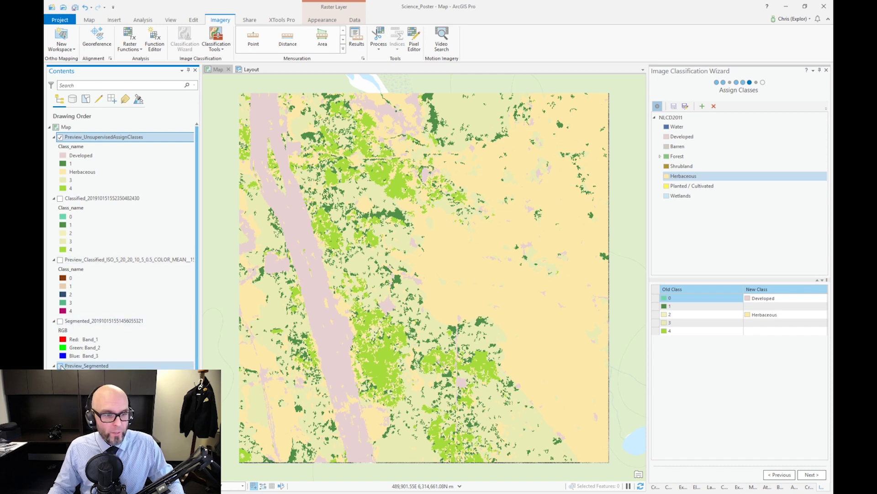
click(60, 366)
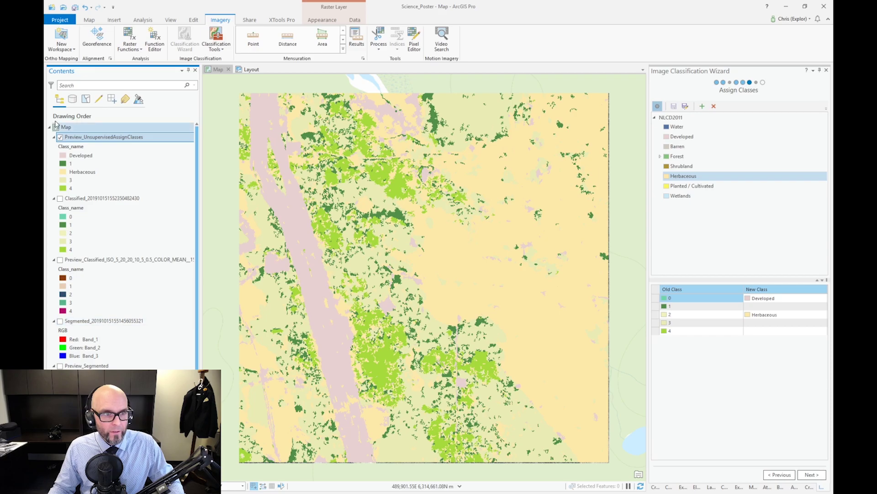
Compare the preview with the underlying imagery and assign old class 3, the dark conifer stands, to Evergreen Forest
click(60, 138)
scroll(383, 244, up, 5)
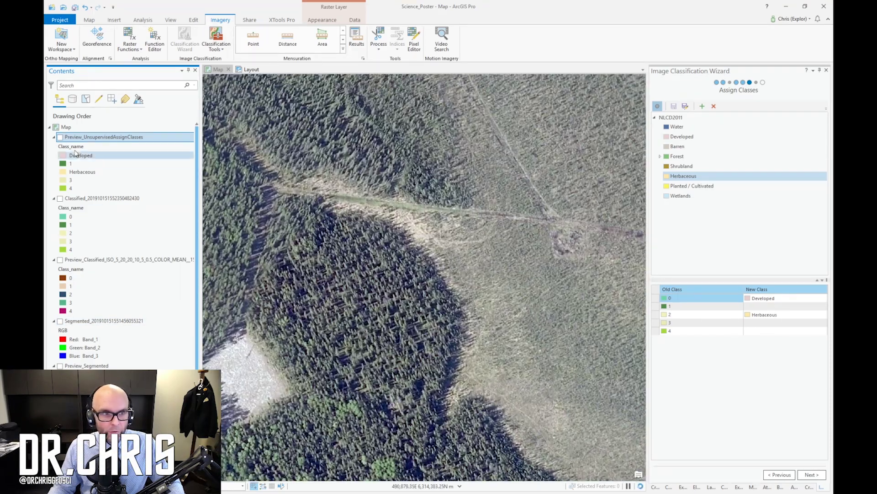
click(61, 138)
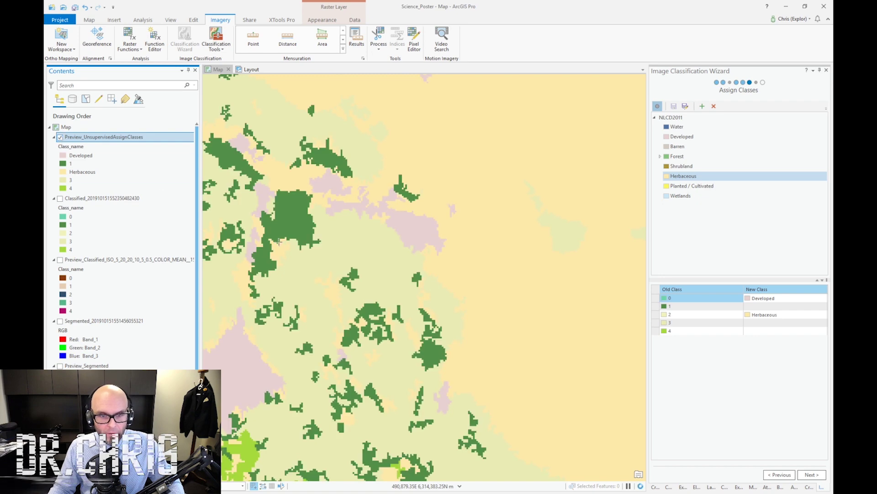
click(60, 138)
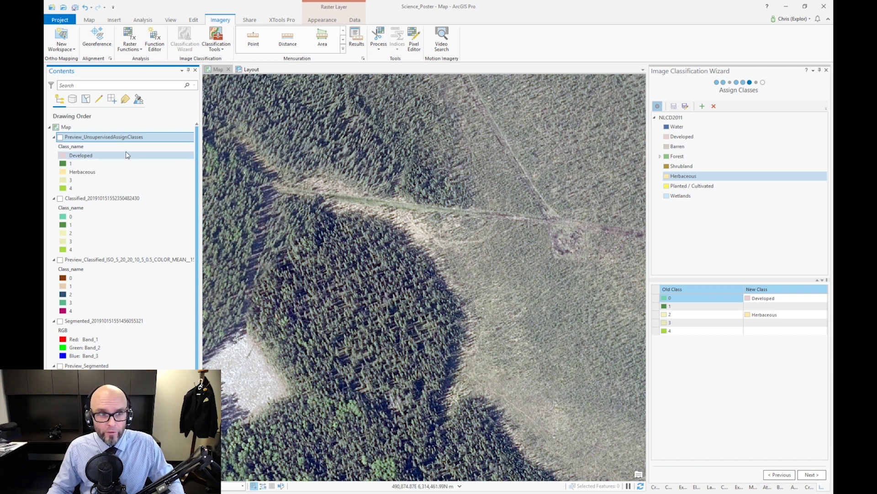
click(60, 138)
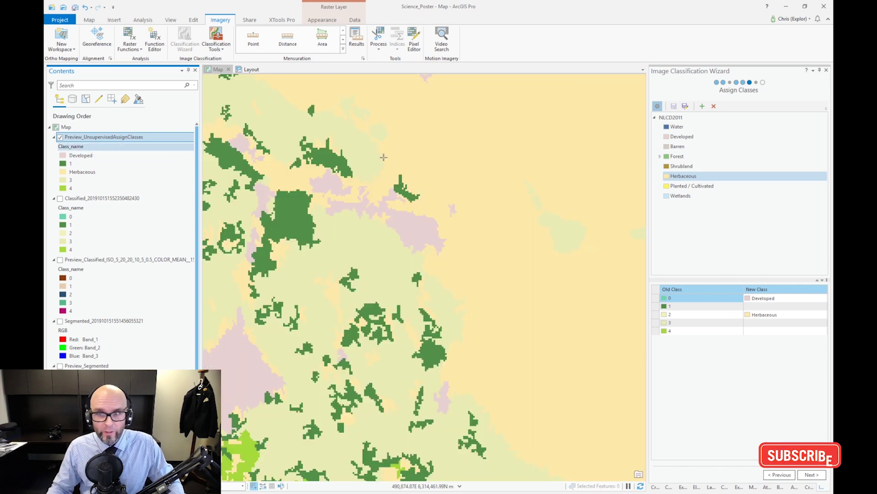
click(659, 156)
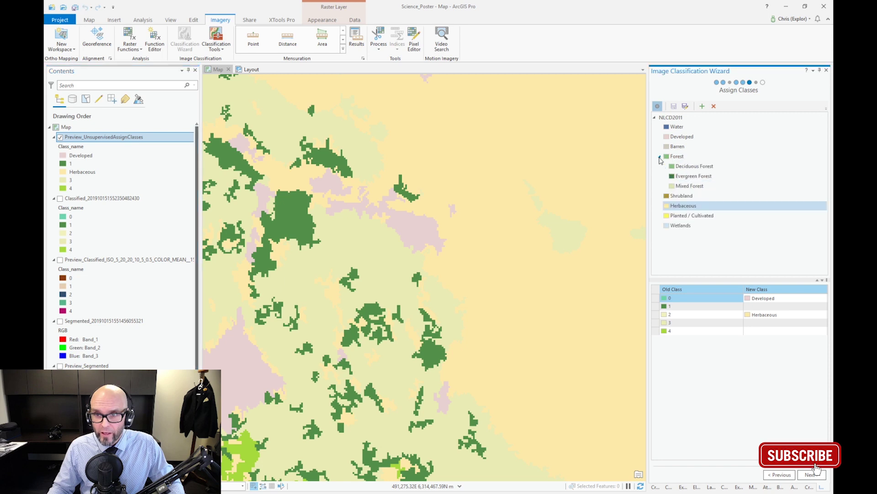
click(694, 176)
click(385, 266)
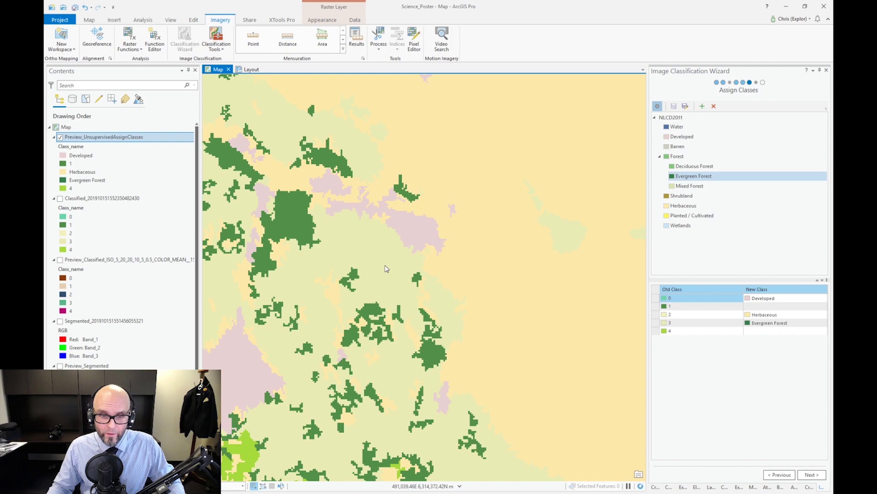
Check the bright green patches of old class 4 against the imagery and assign them to Deciduous Forest
scroll(384, 269, down, 4)
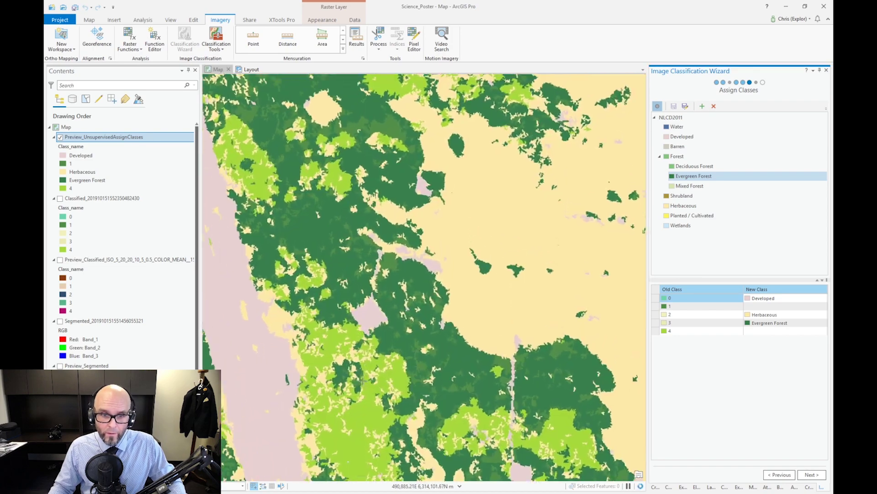
scroll(363, 379, up, 4)
click(62, 138)
click(61, 138)
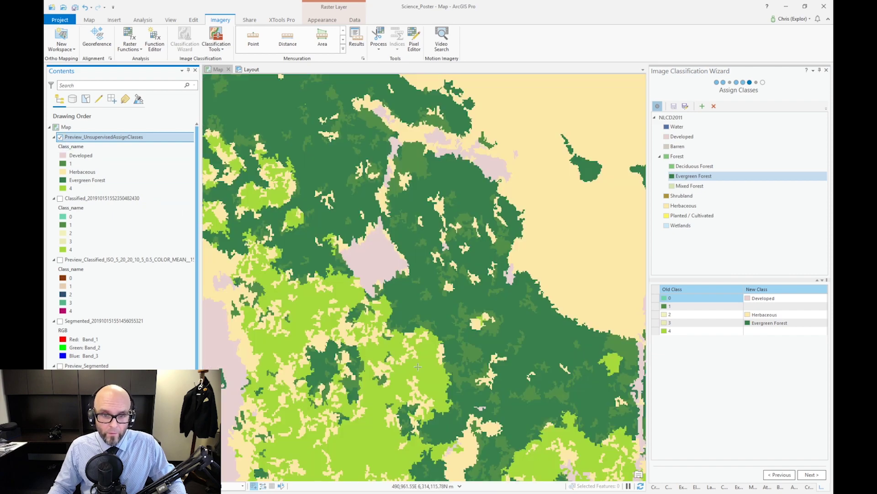
scroll(418, 366, down, 2)
scroll(417, 366, up, 4)
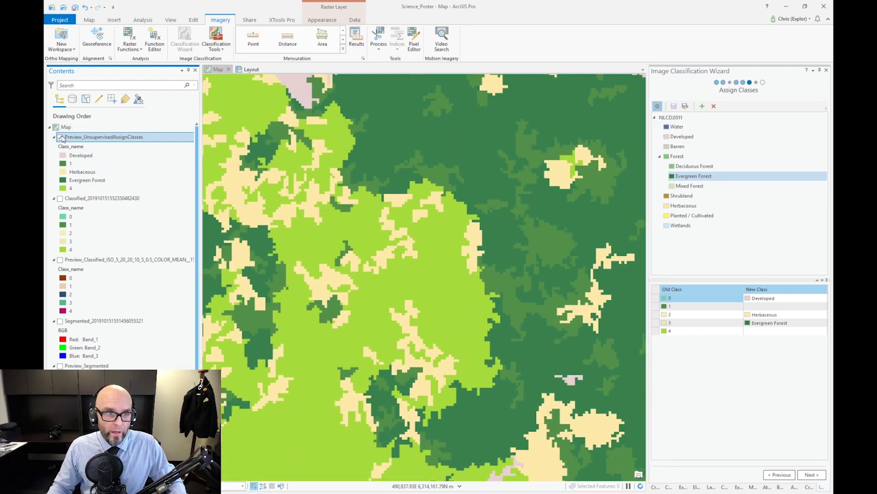
click(61, 138)
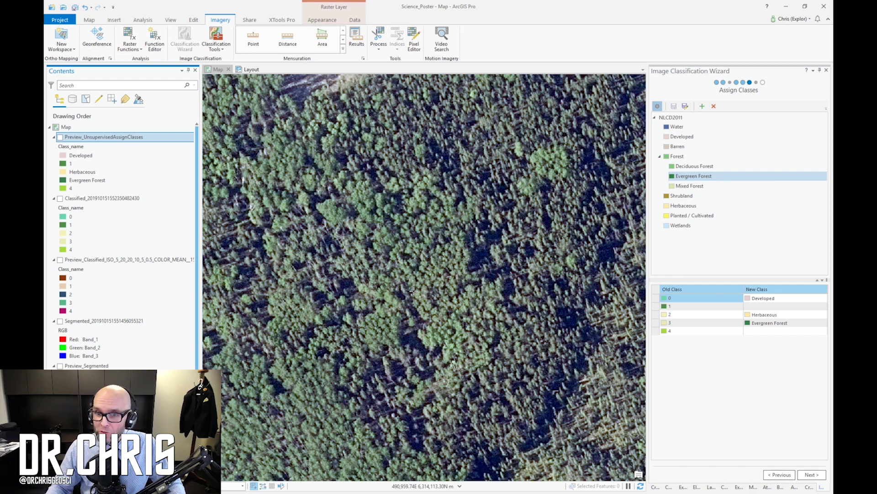
click(59, 137)
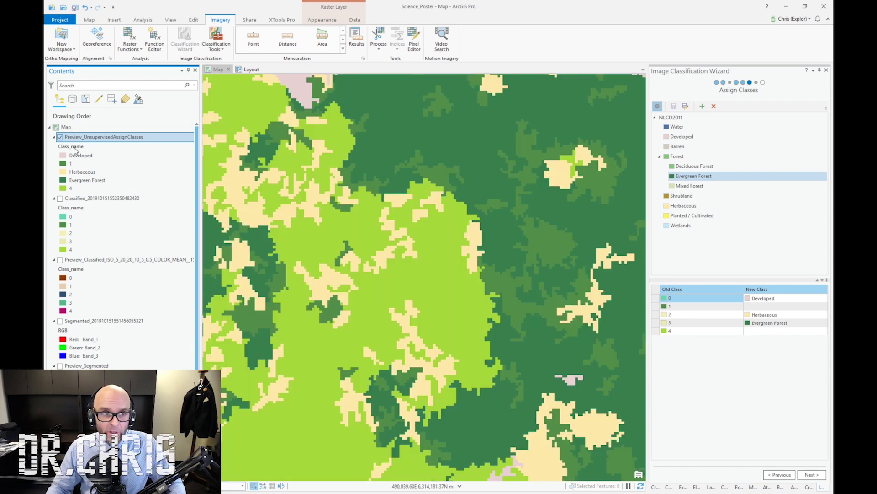
click(695, 166)
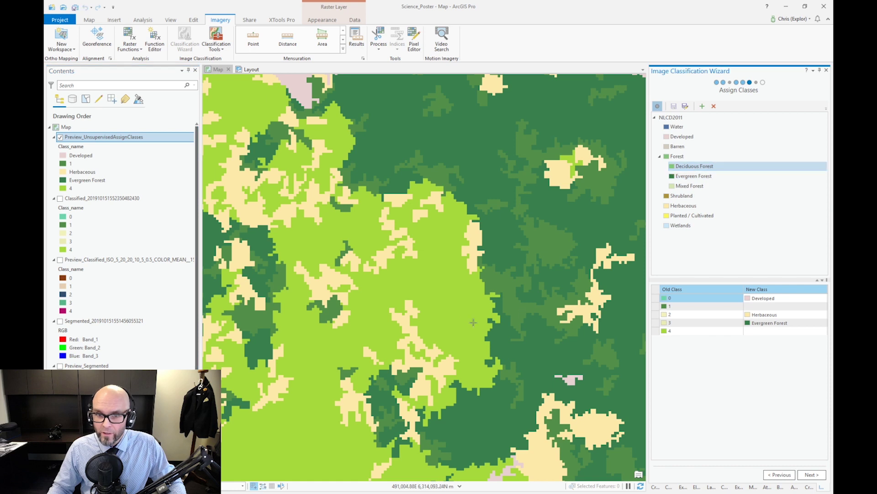
click(446, 279)
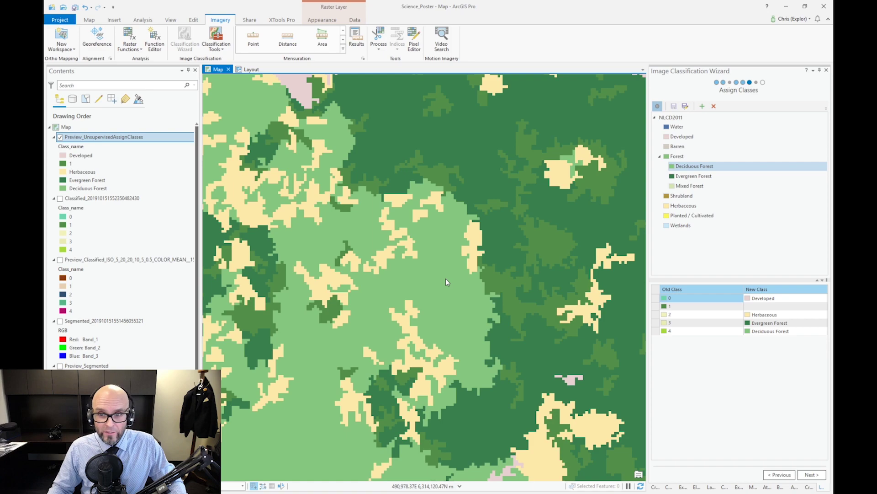
Select the whole row of unassigned old class 1 to highlight its areas on the map
scroll(446, 278, down, 4)
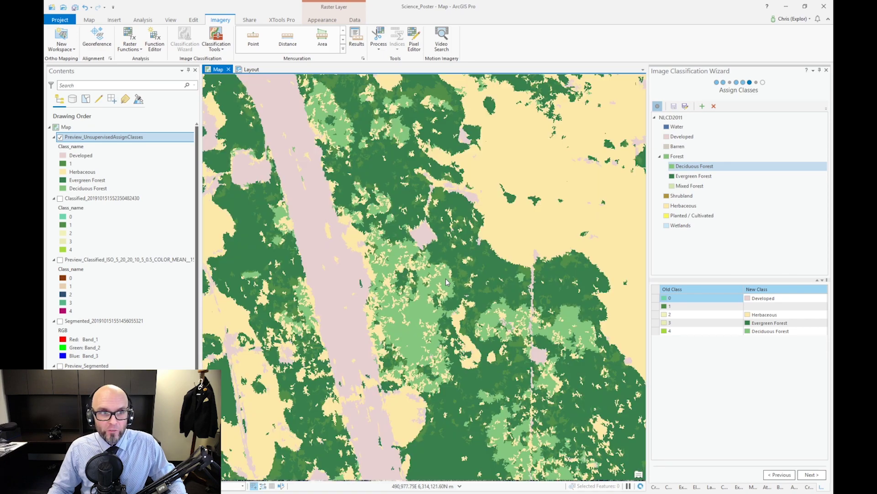
click(665, 307)
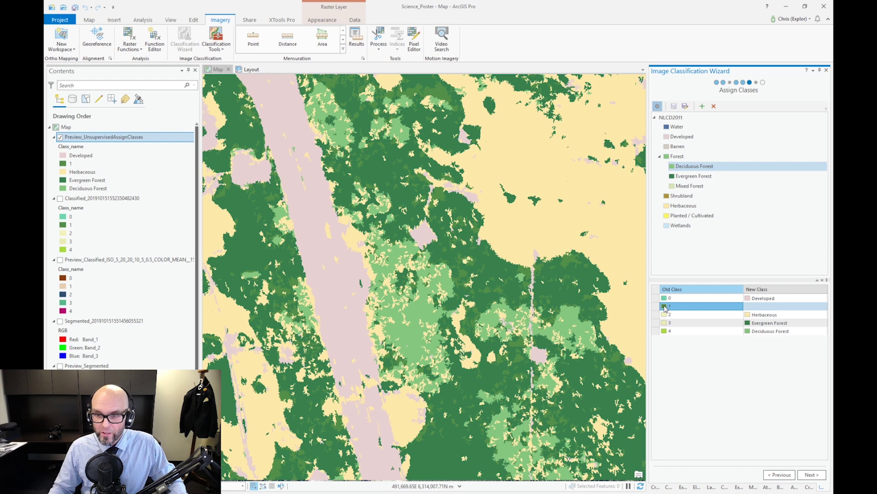
click(771, 306)
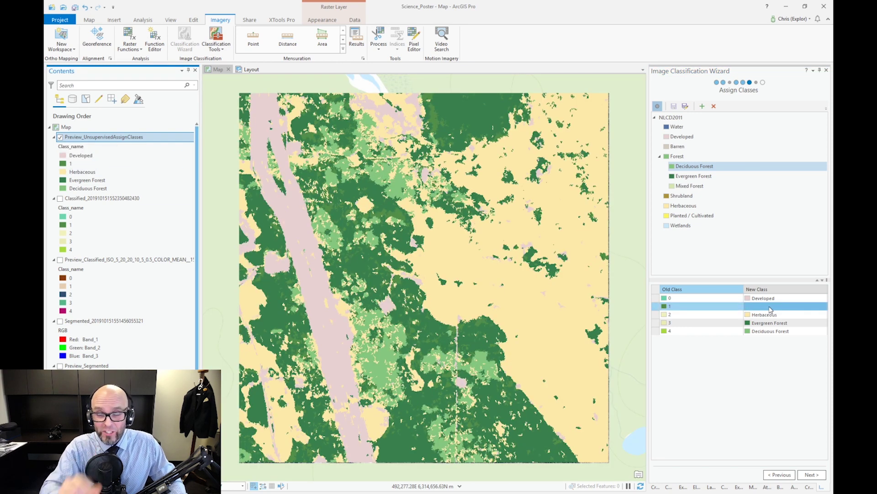
click(668, 308)
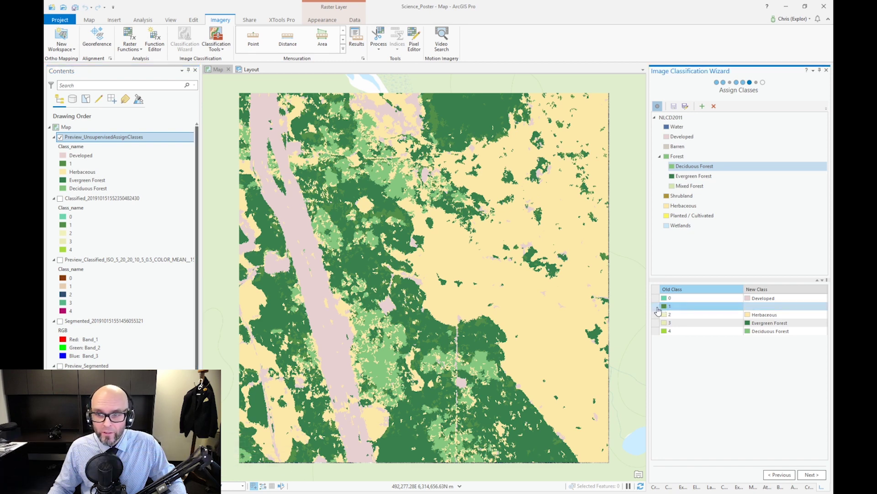
click(658, 309)
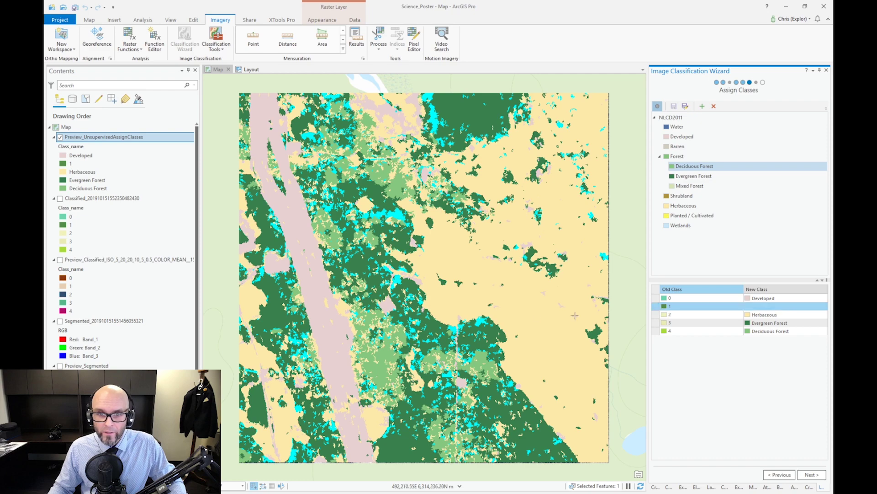
scroll(487, 318, up, 3)
scroll(487, 318, up, 4)
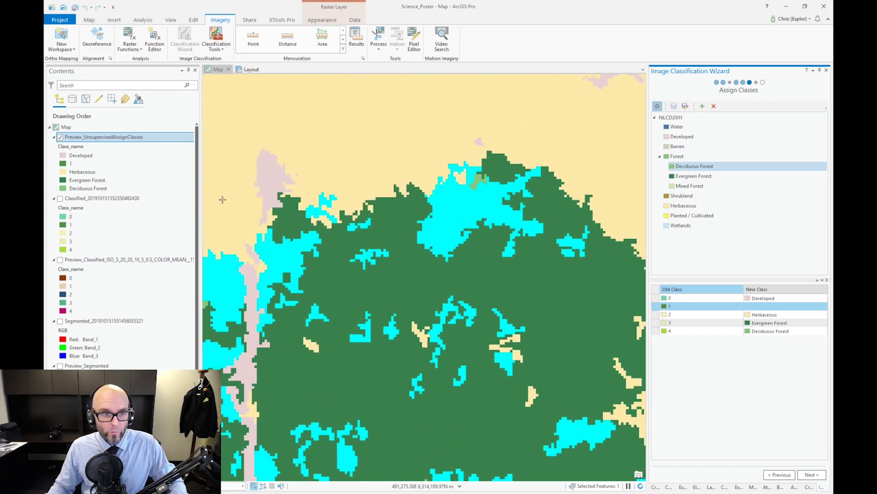
Compare the highlighted old class 1 areas with the underlying imagery by repeatedly hiding and showing the preview layer
click(60, 137)
click(61, 138)
click(61, 138)
click(61, 137)
click(60, 137)
click(60, 138)
click(60, 138)
click(60, 138)
click(60, 137)
scroll(311, 324, down, 3)
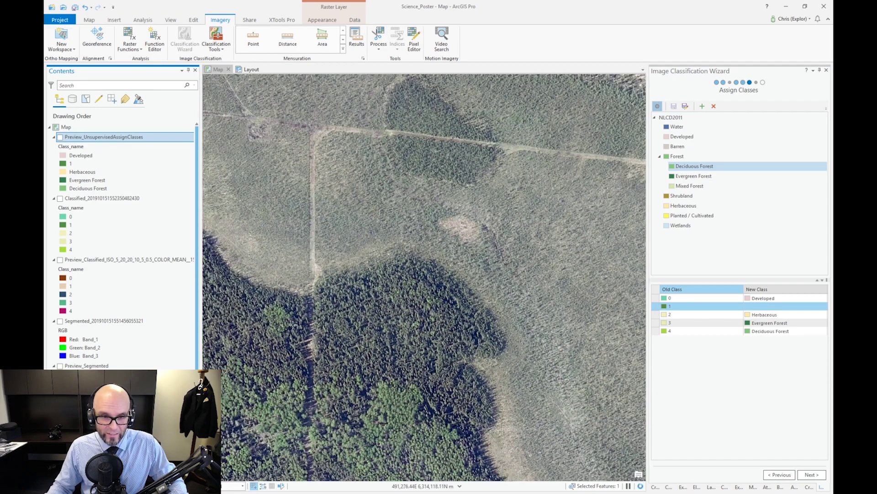
scroll(537, 354, down, 3)
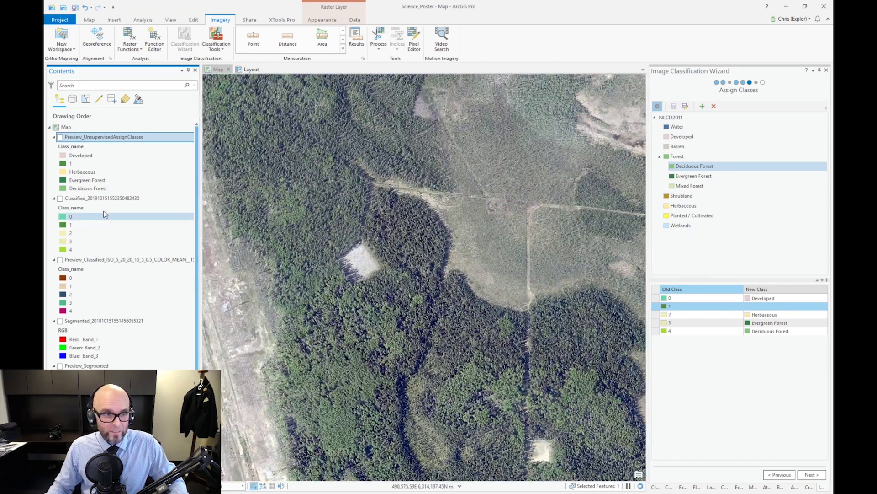
click(60, 138)
click(60, 137)
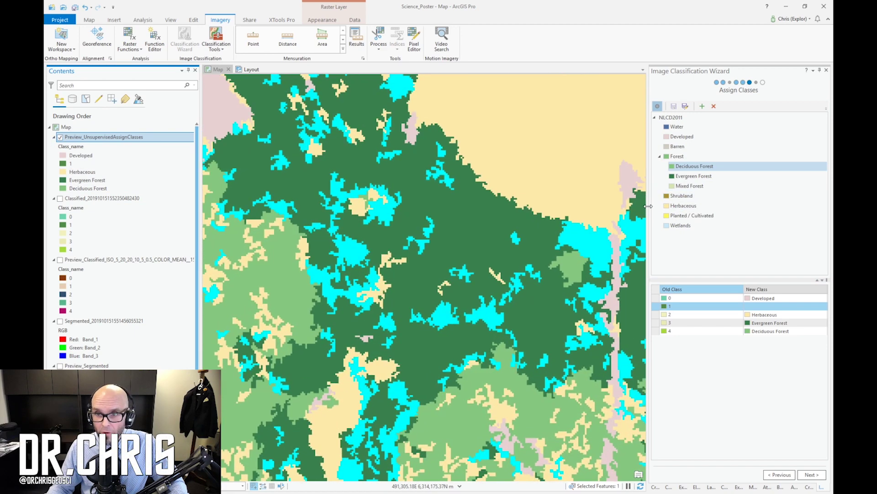
Assign the selected old class 1 to Mixed Forest, clear the map selection and review the full classified area
click(684, 187)
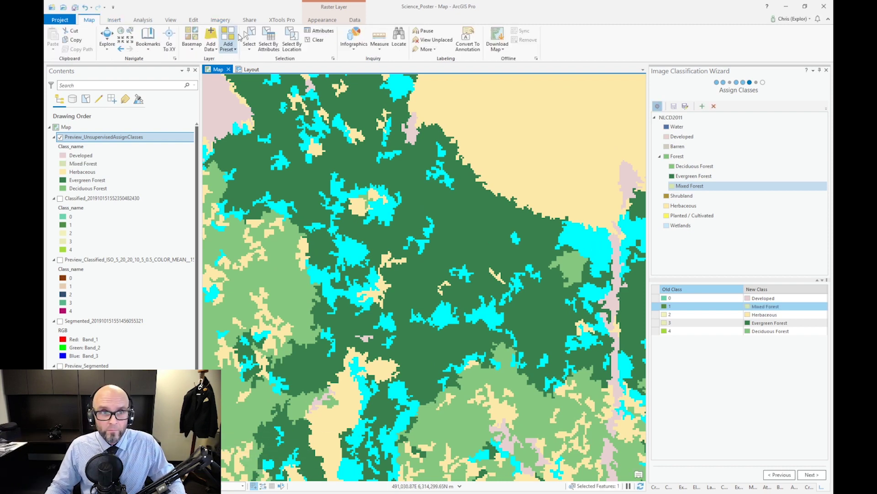
scroll(415, 292, down, 3)
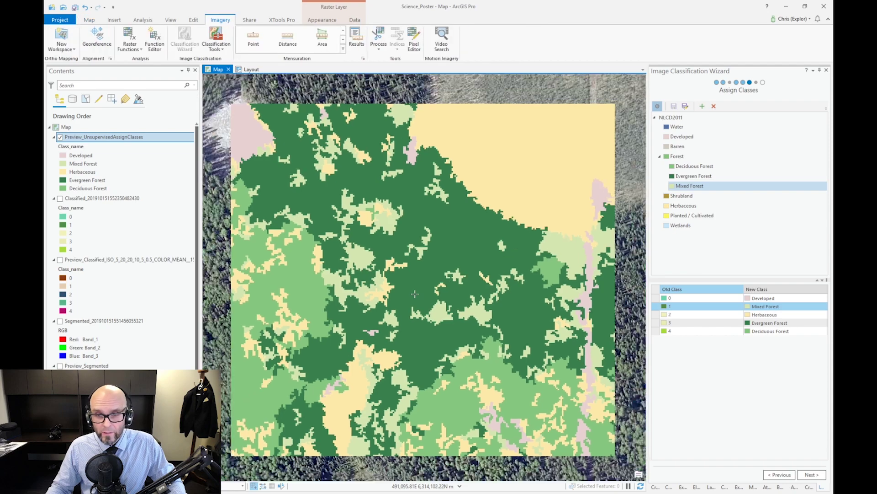
scroll(502, 368, down, 1)
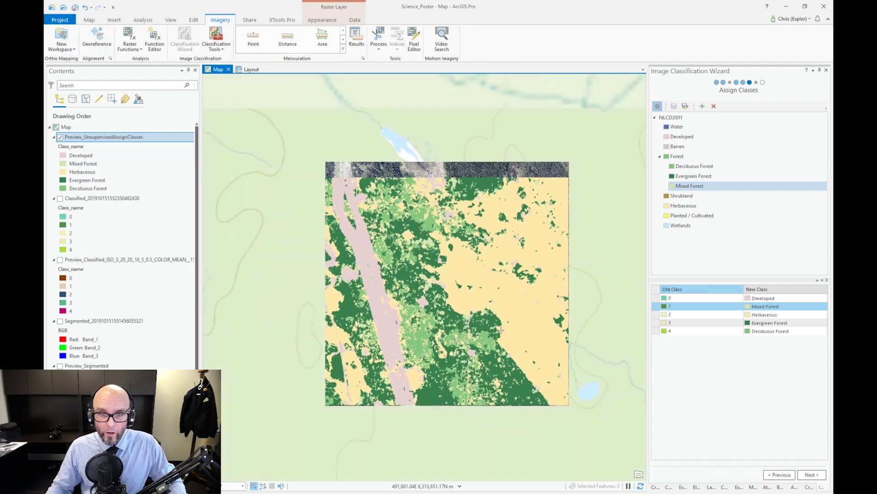
scroll(475, 338, up, 2)
scroll(447, 308, down, 1)
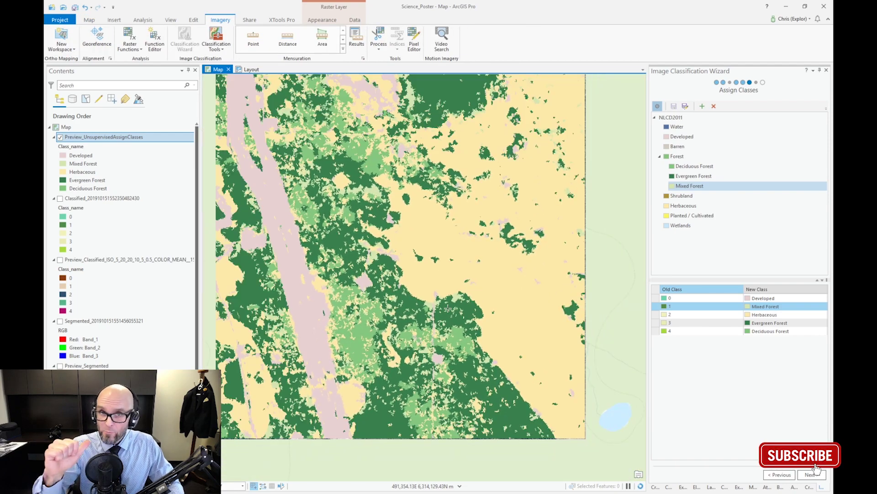
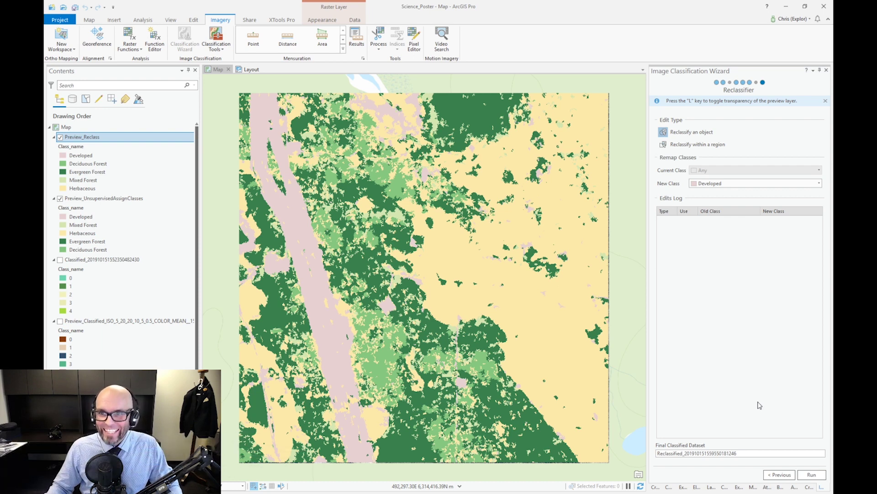
Name the final classified dataset WV2_753_CIR_UnSupClass_v01 and run the reclassifier to generate it without any class edits
click(734, 428)
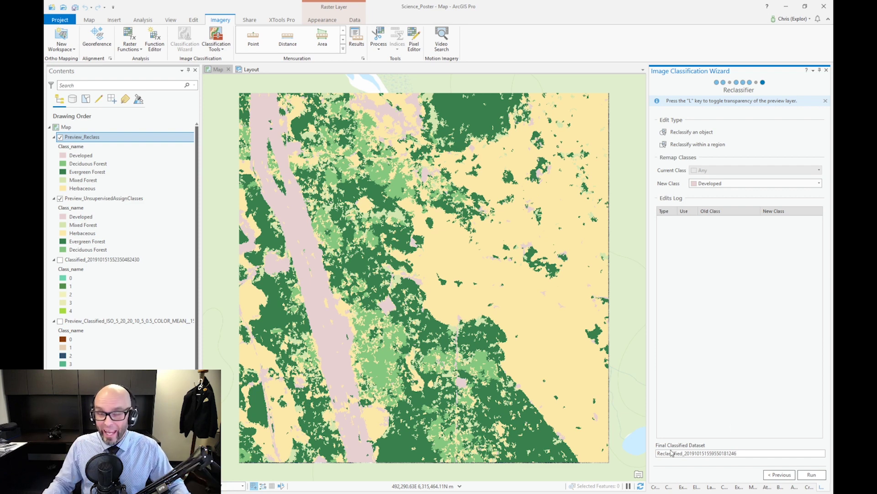
drag(750, 454, 653, 454)
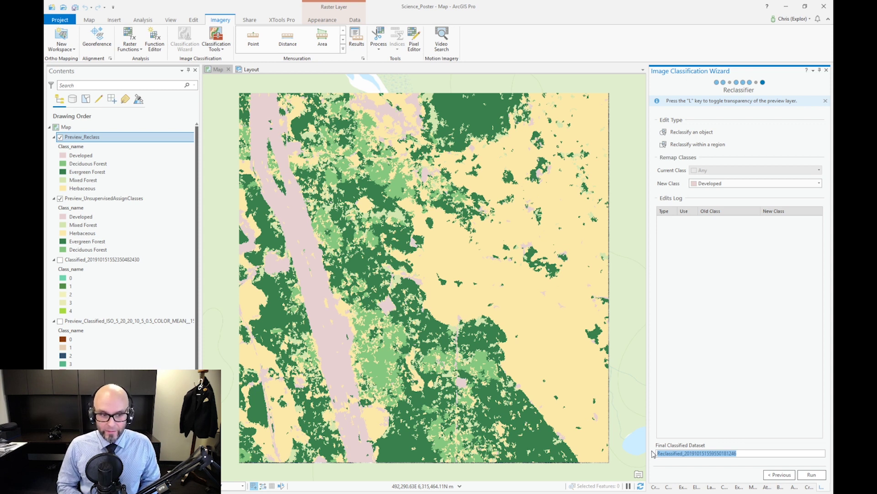
text(WV2_)
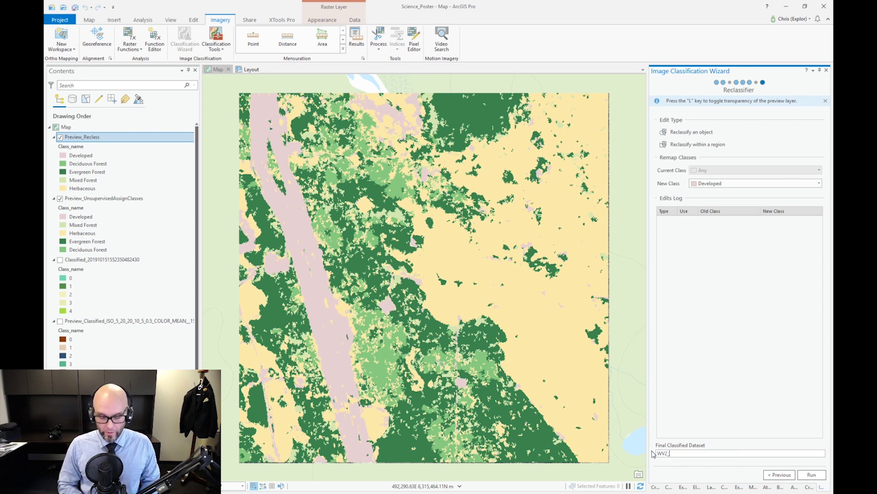
text(753)
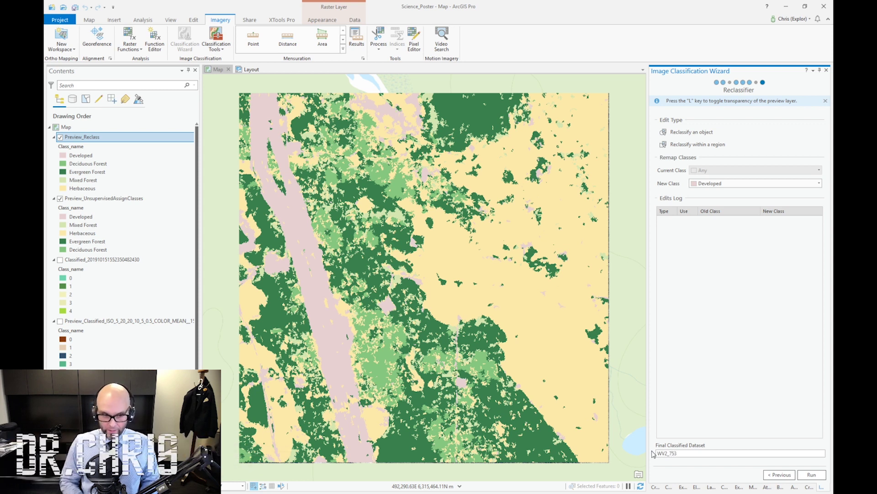
text(_CIR)
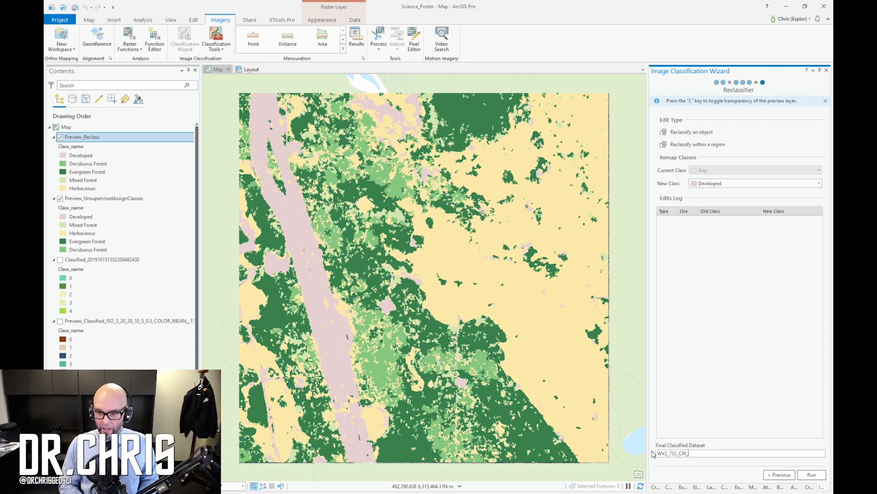
text(_Un)
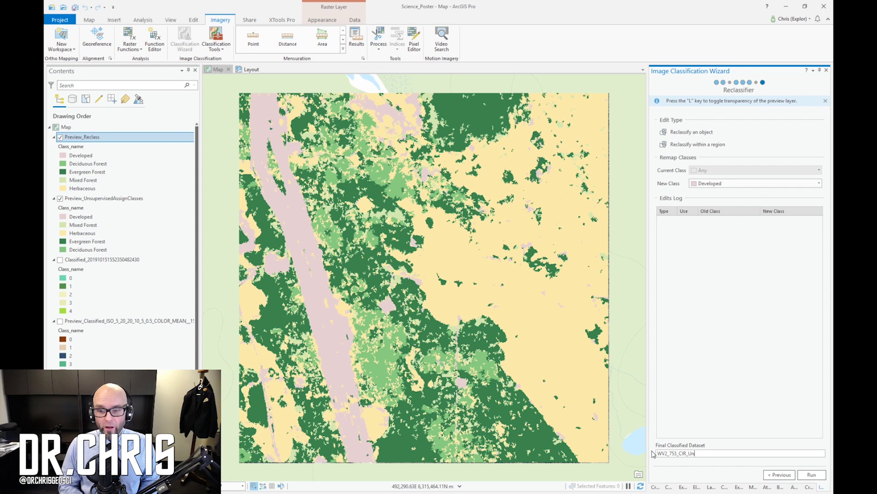
text(SupClass)
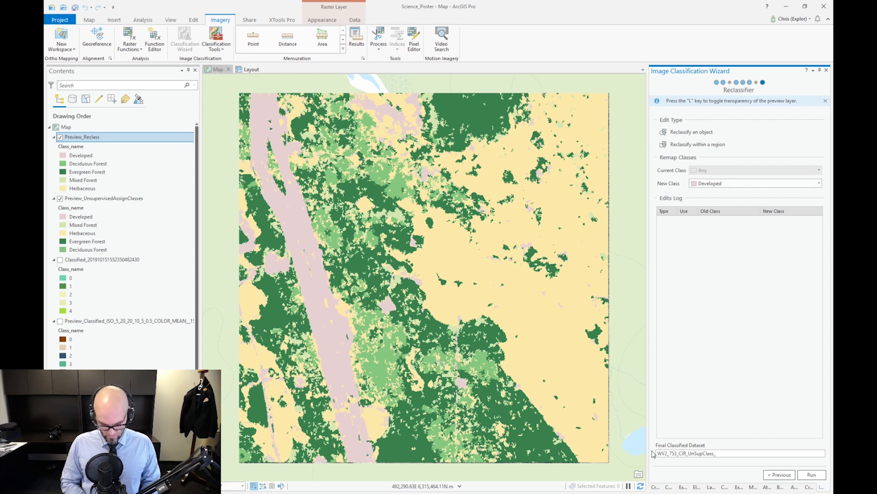
text(_v01)
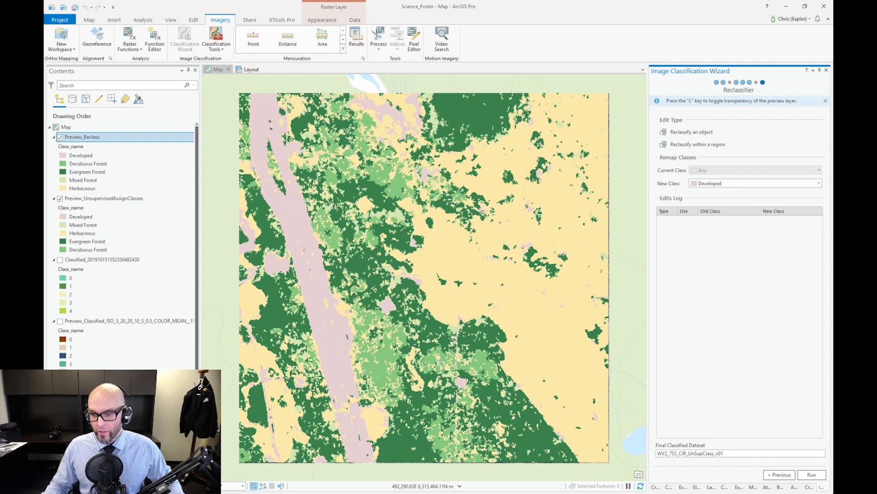
click(811, 475)
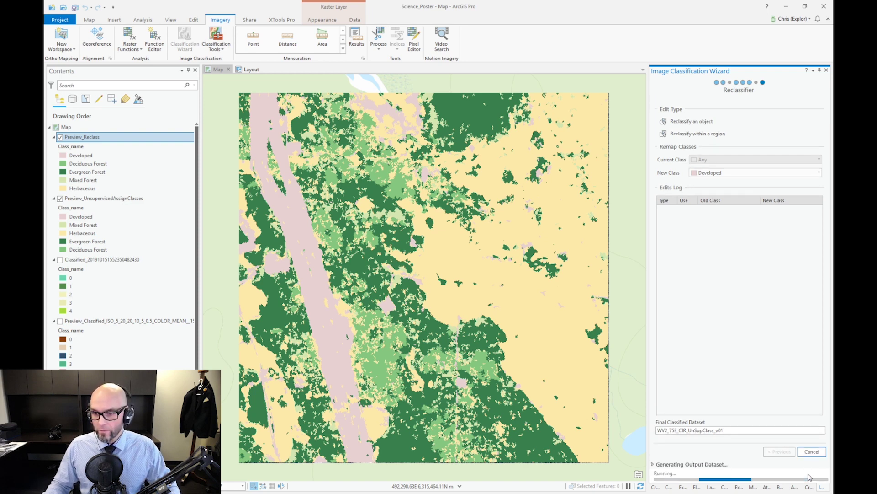